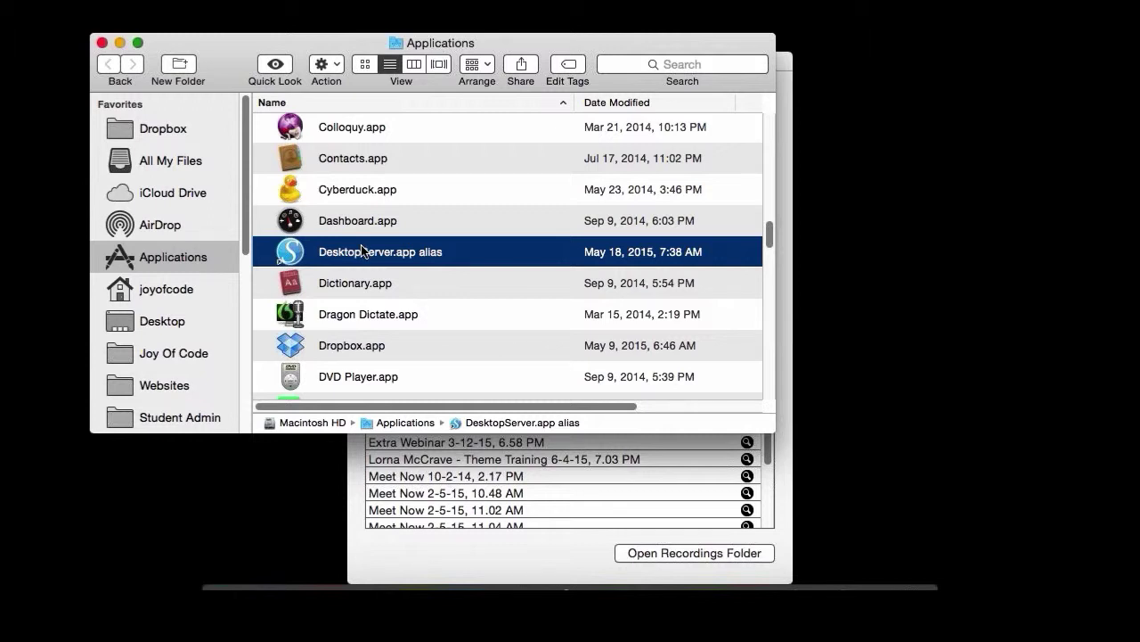
Relaunch DesktopServer with administrator privileges, authorizing with the admin account password.
double_click(290, 252)
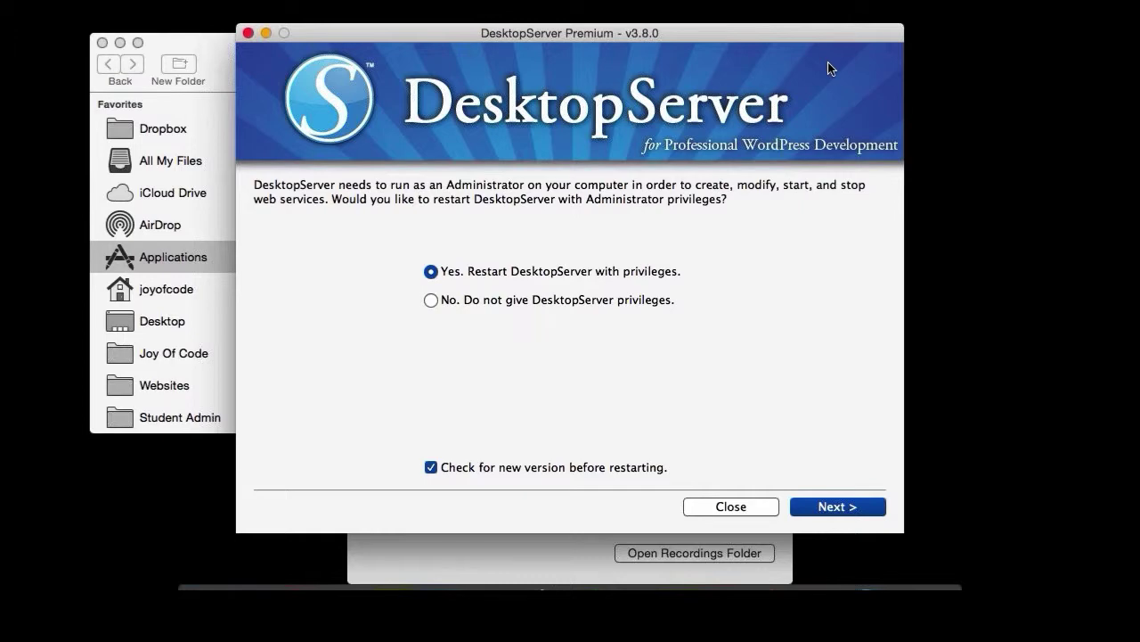
click(837, 506)
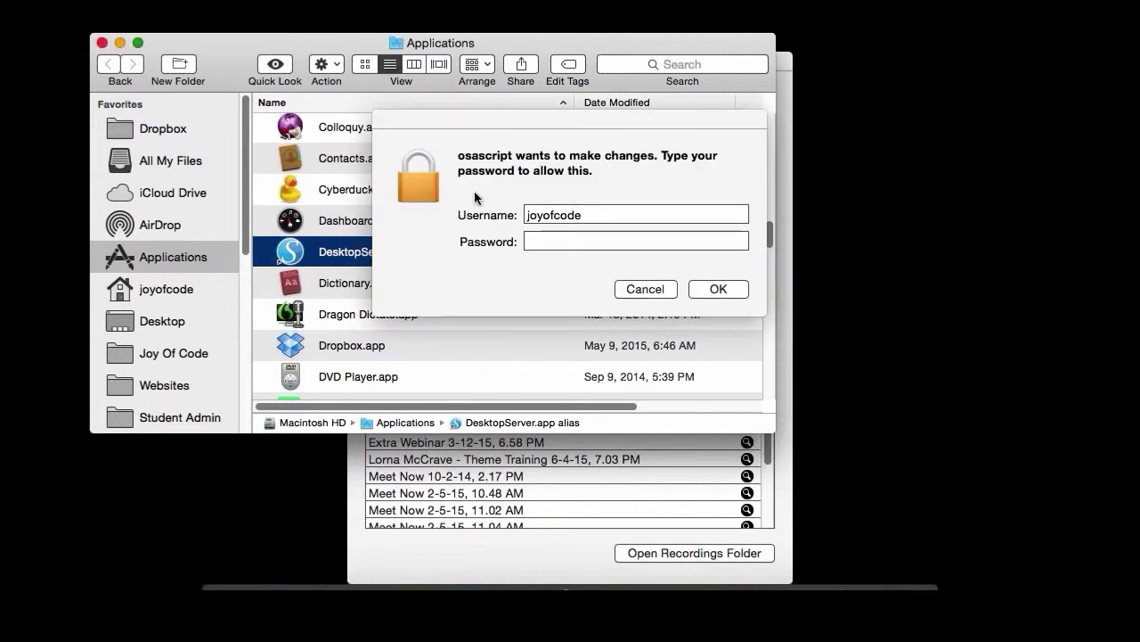
click(543, 233)
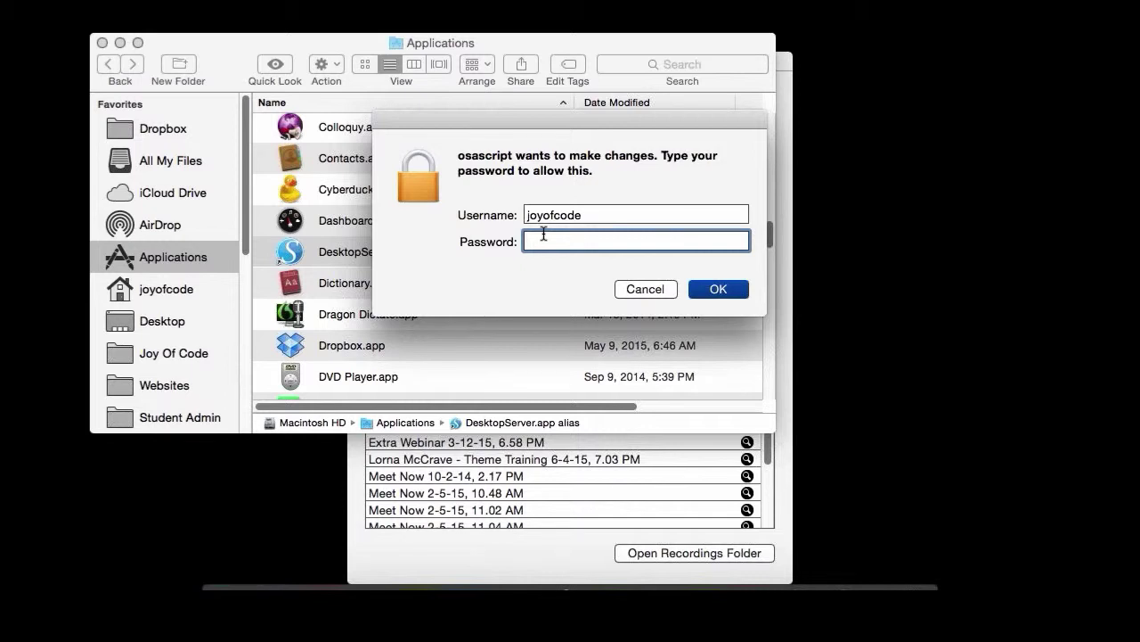
text(••••••••)
key(Return)
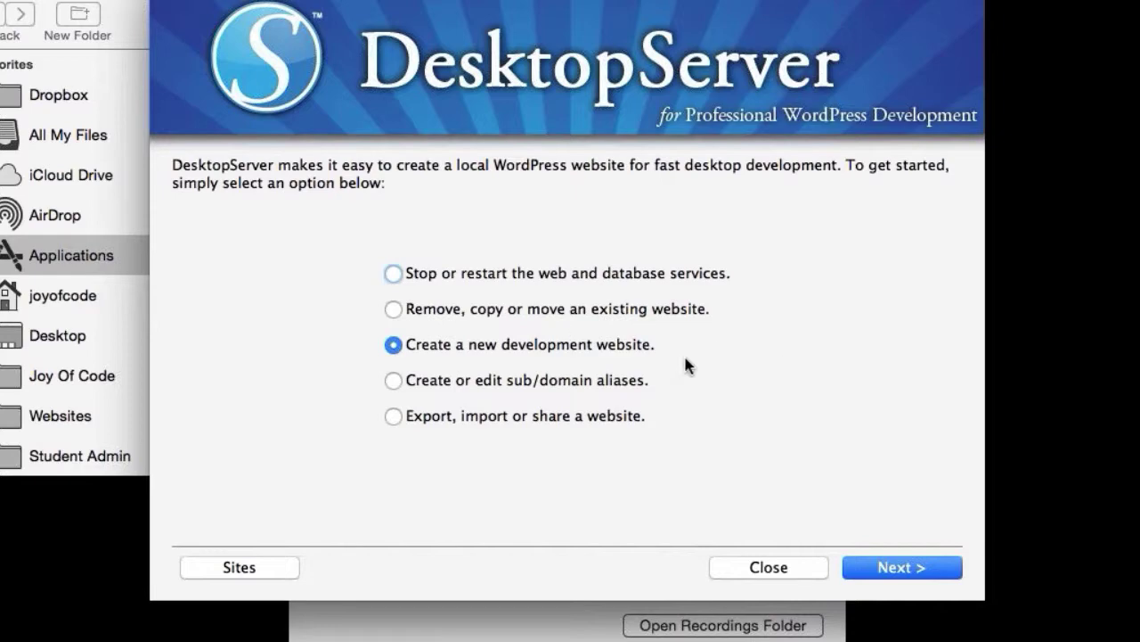
click(882, 570)
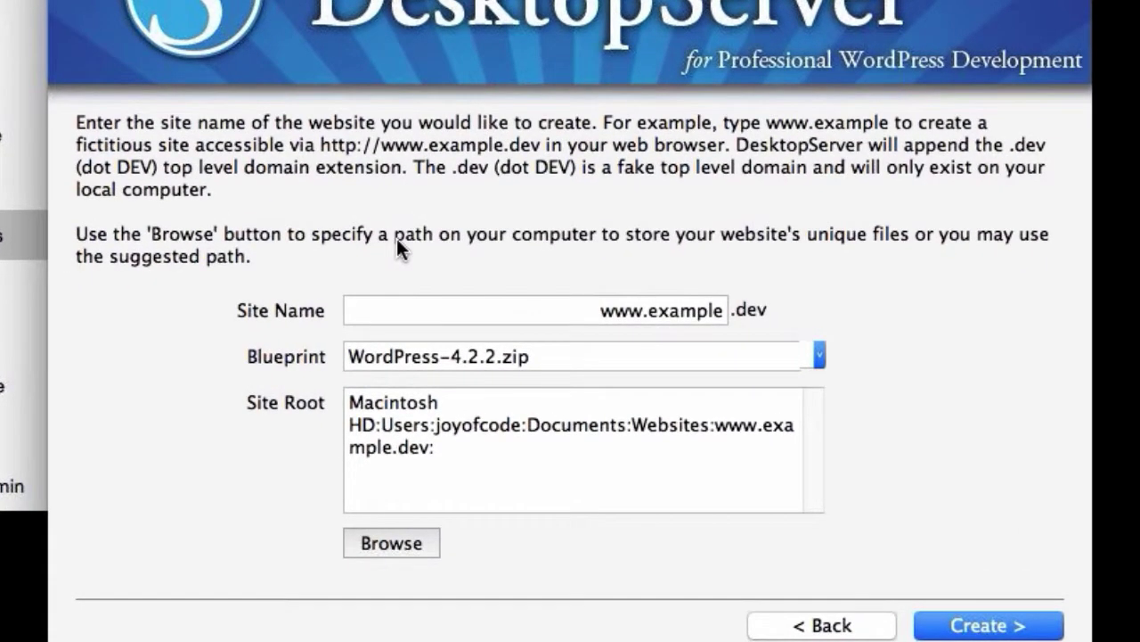
click(602, 306)
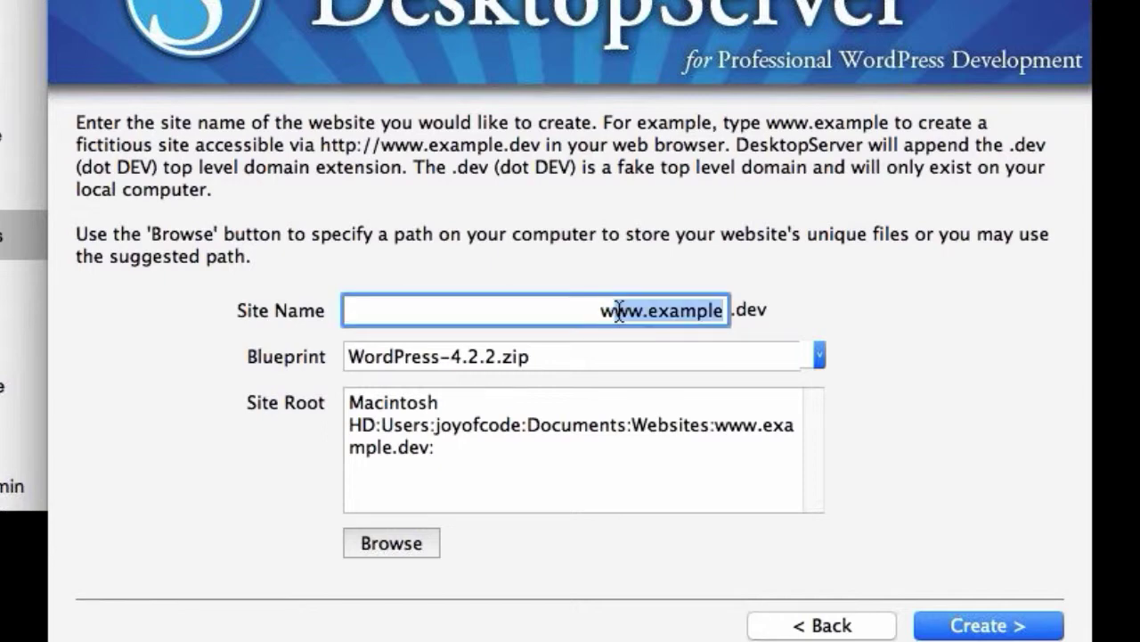
key(BackSpace)
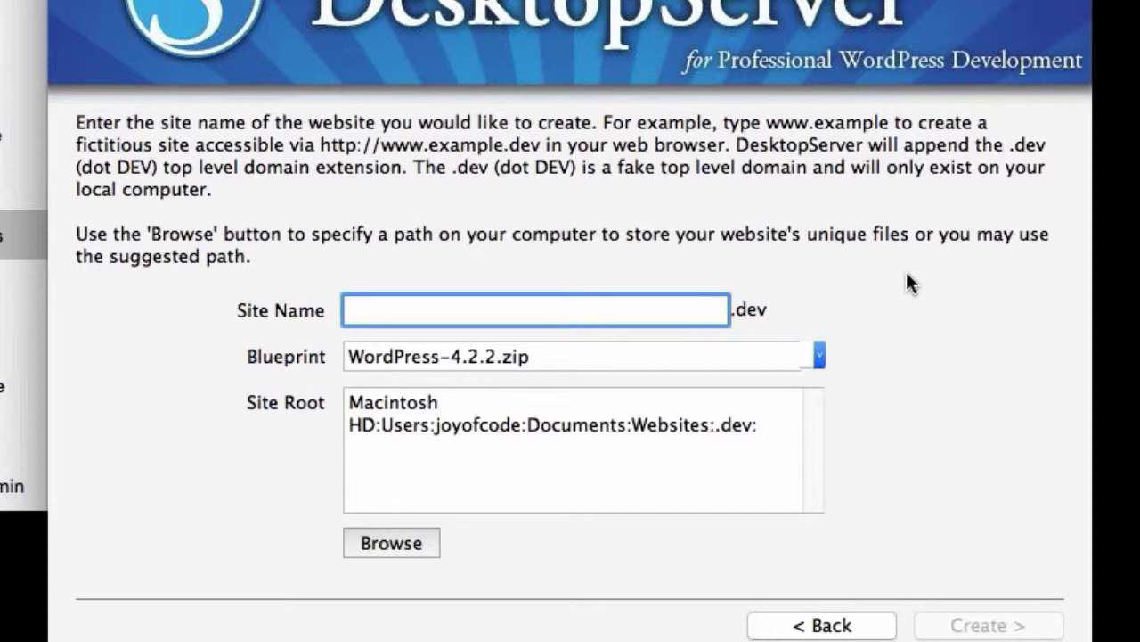
text(test2)
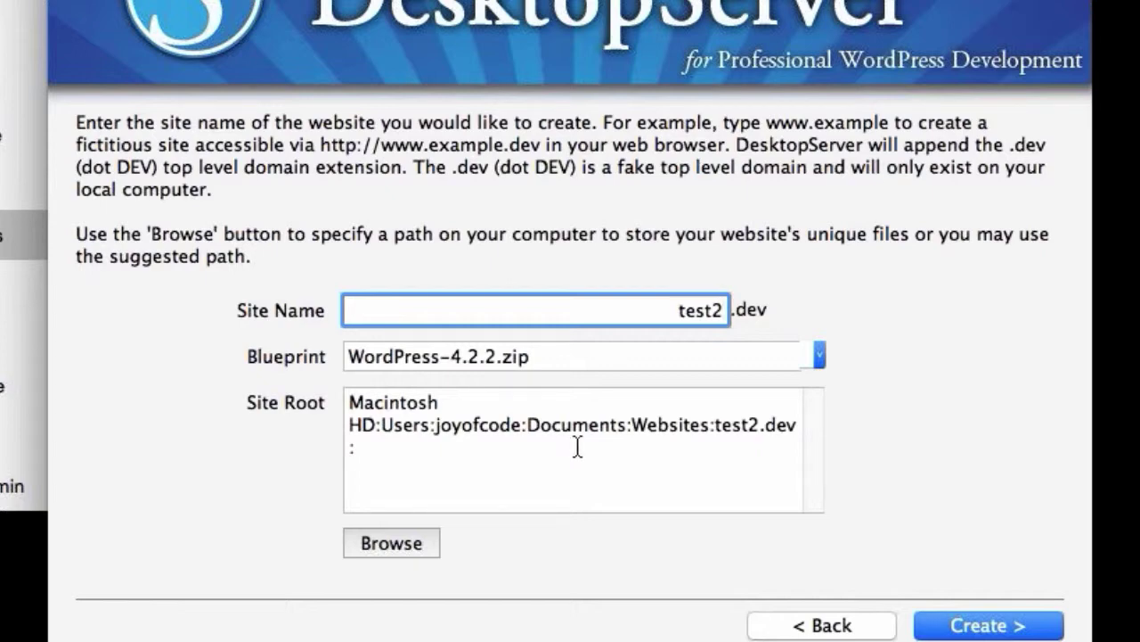
click(987, 628)
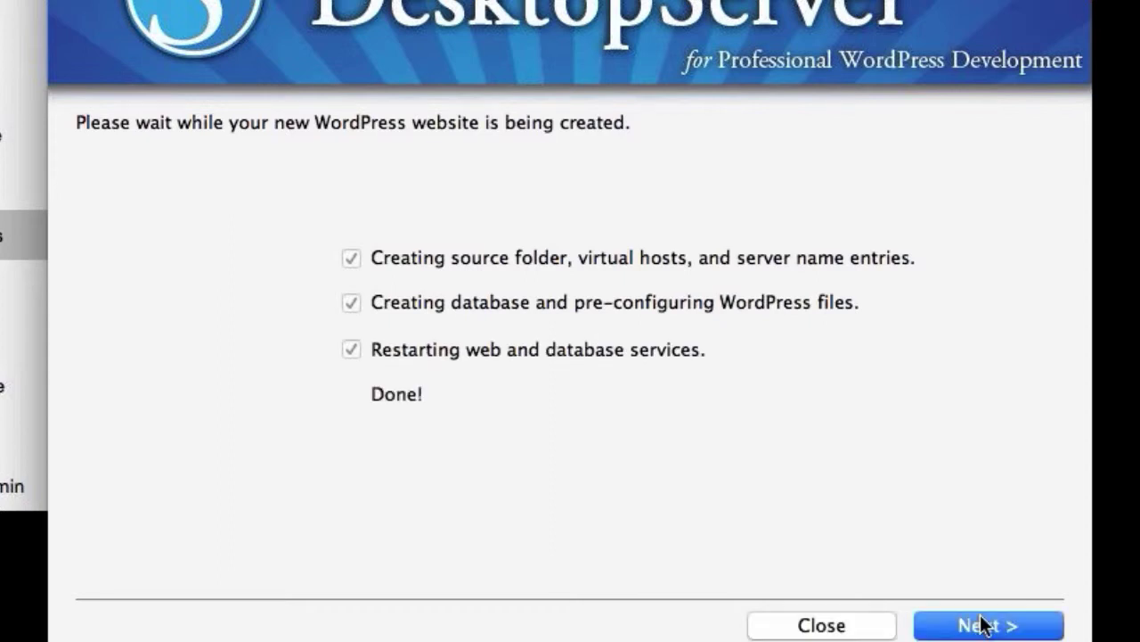
Move past the 'Done!' report to the Configuration is complete screen for test2.dev.
click(983, 624)
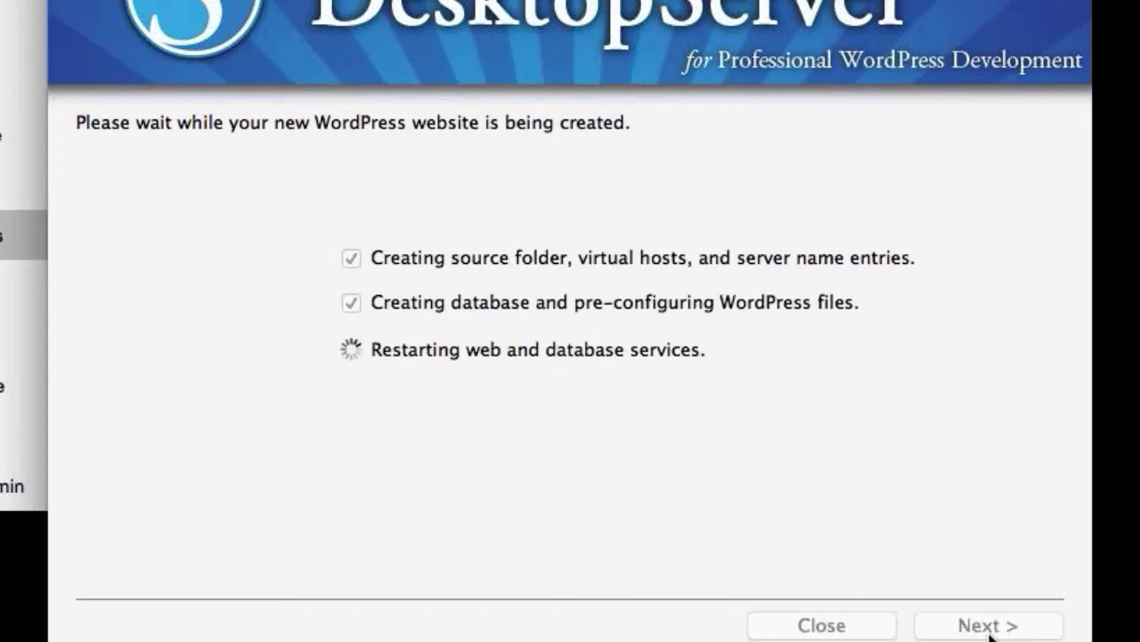
click(969, 624)
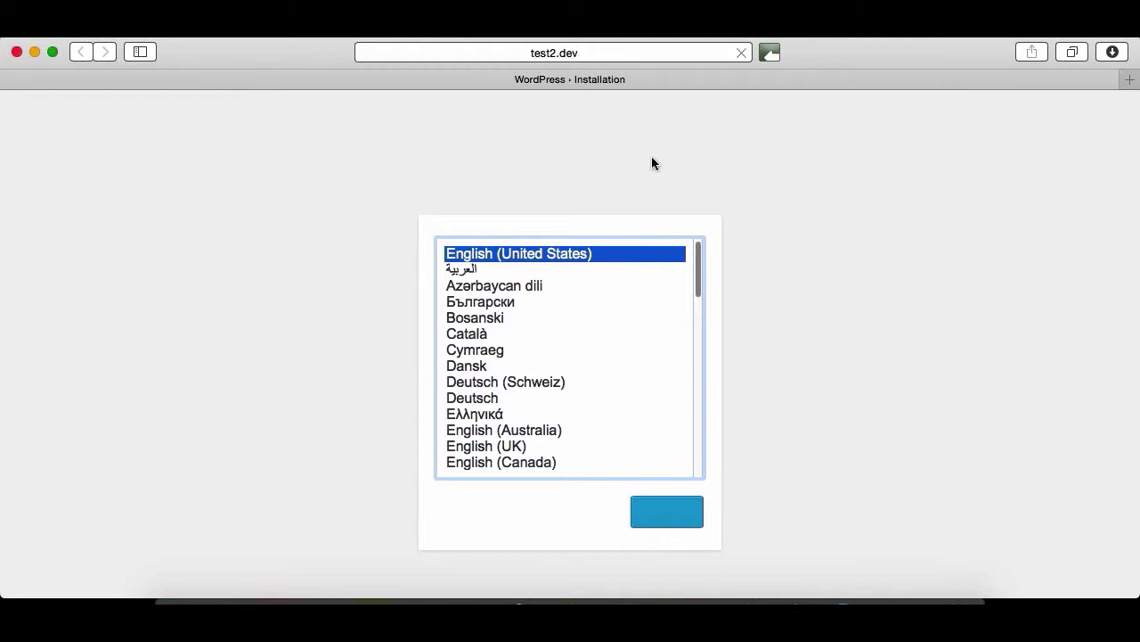
Confirm English, enter site title 'WP Site Test' and the admin username, then copy the username.
key(Return)
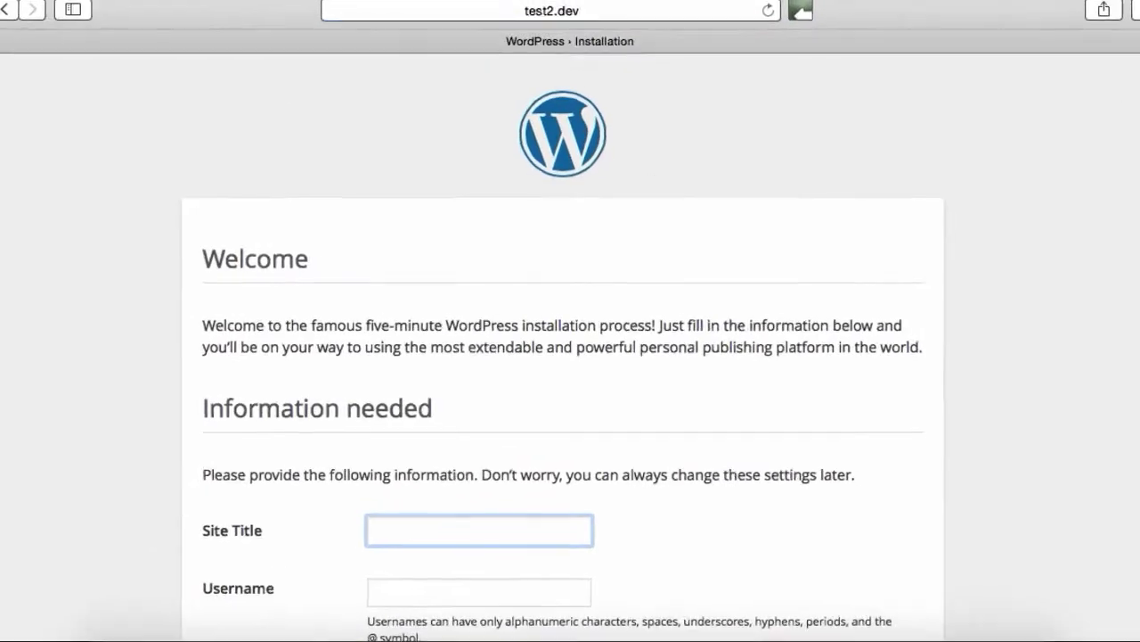
scroll(1029, 170, down, 5)
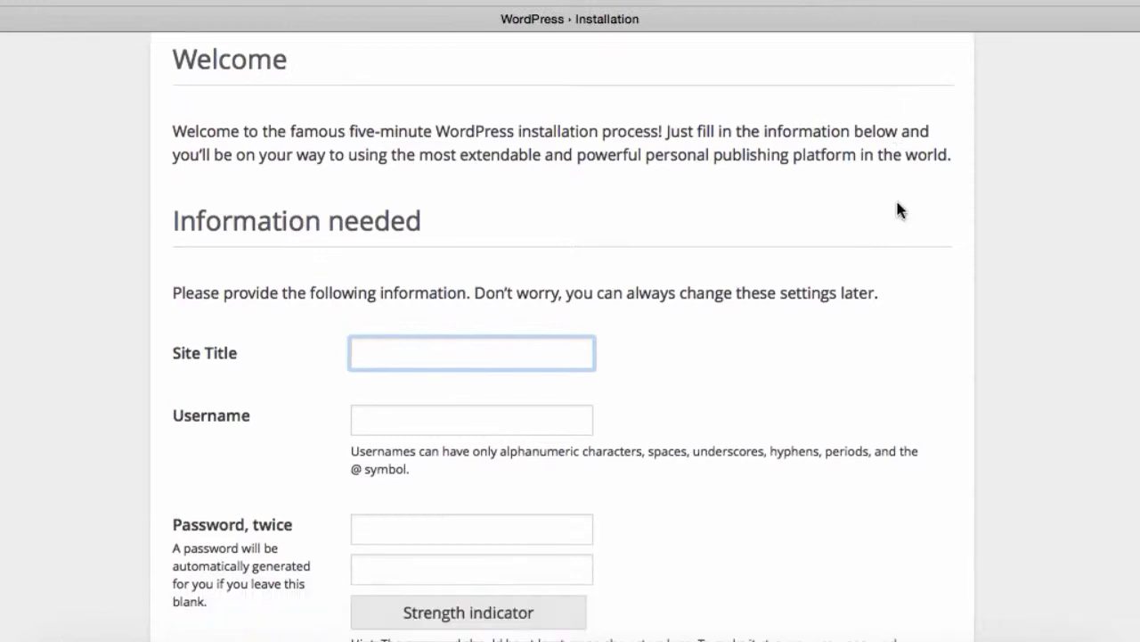
scroll(898, 210, down, 2)
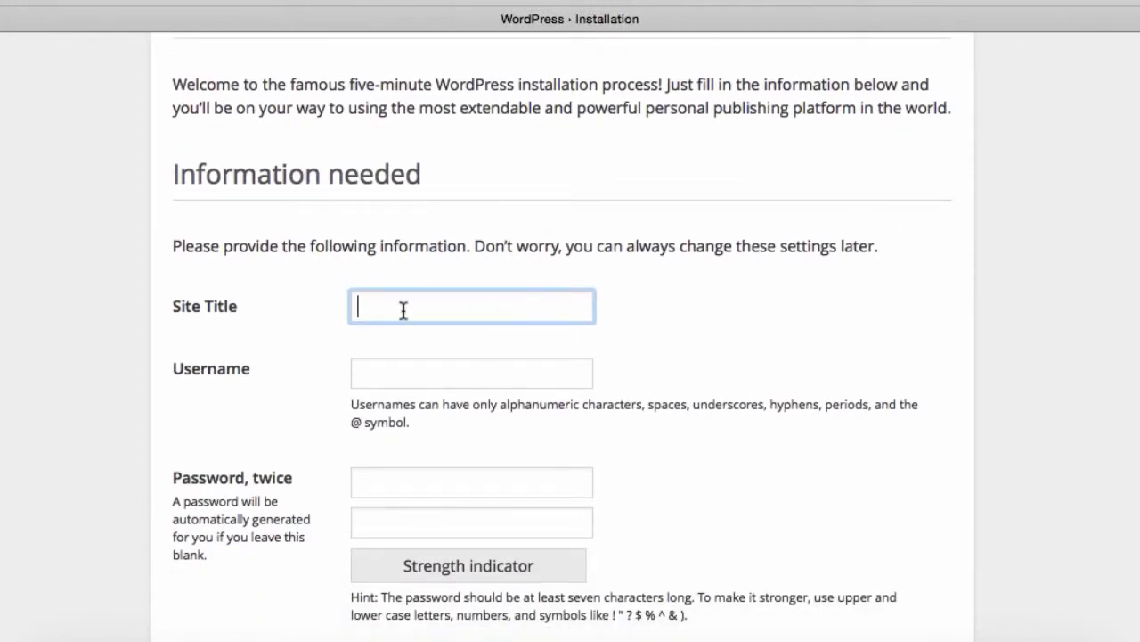
text(WP Site Test)
click(387, 374)
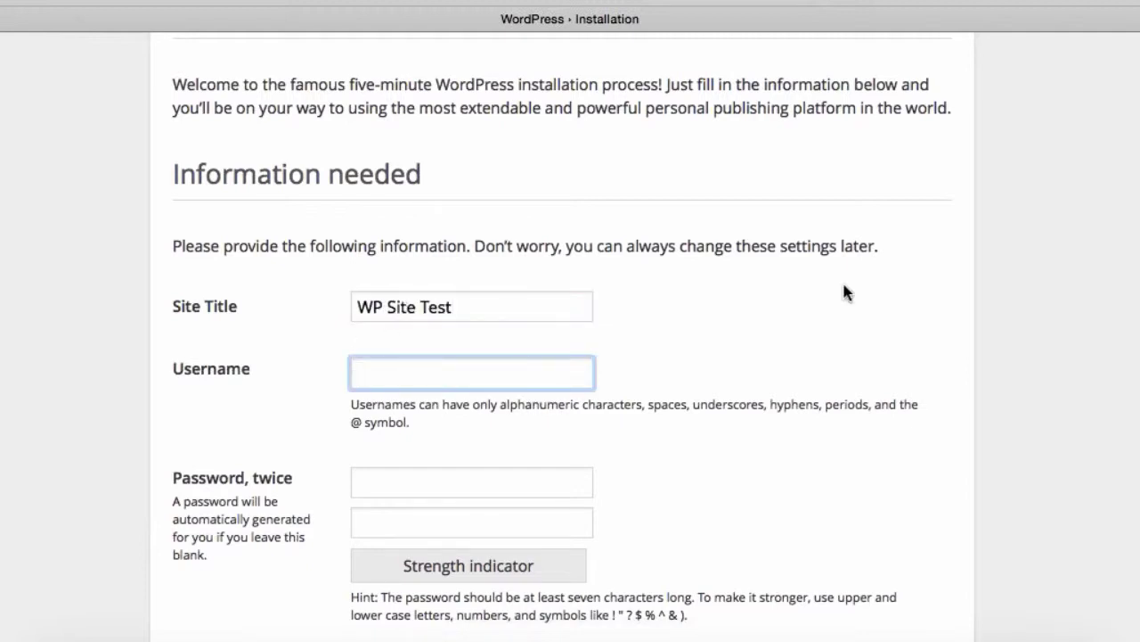
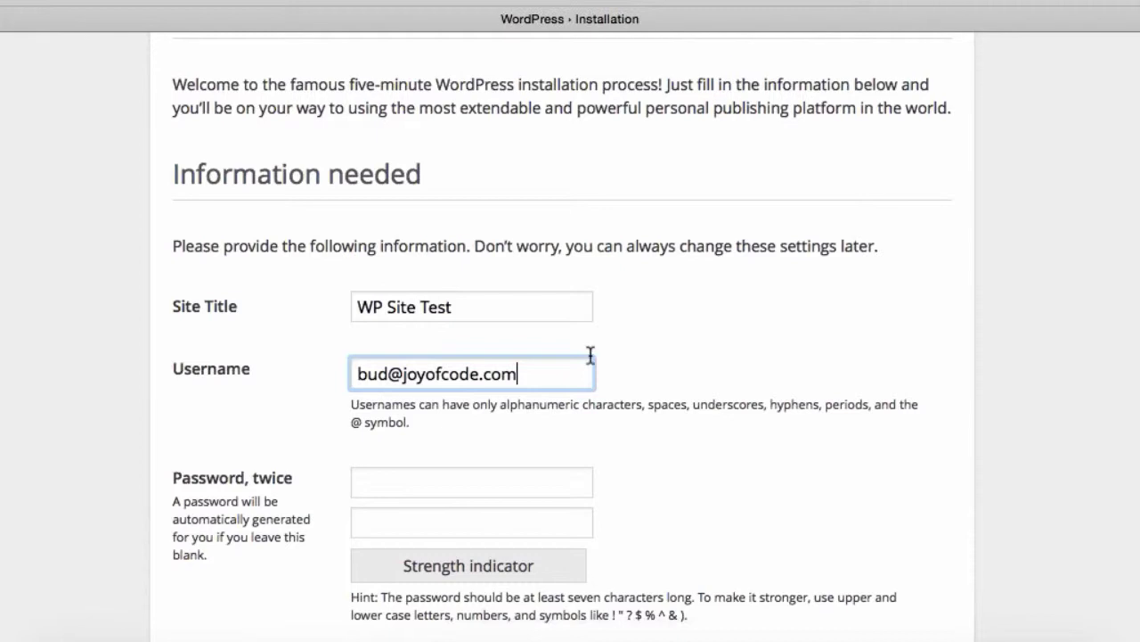
drag(524, 379, 341, 353)
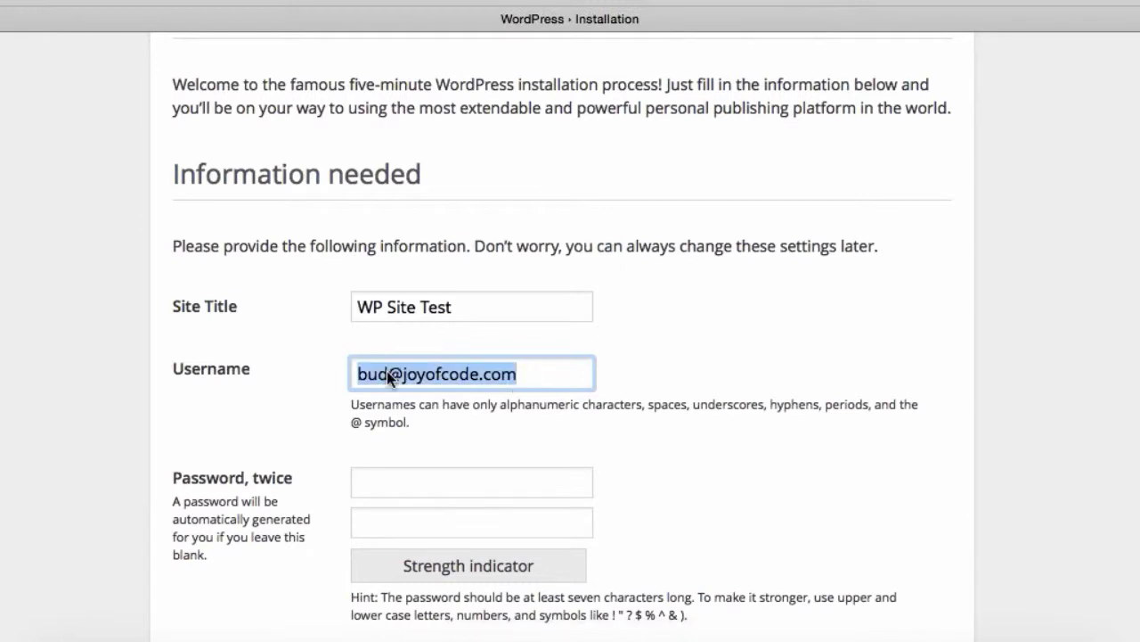
right_click(388, 371)
click(420, 446)
Enter the admin password twice, paste the copied e-mail address, and install WordPress.
scroll(677, 364, down, 5)
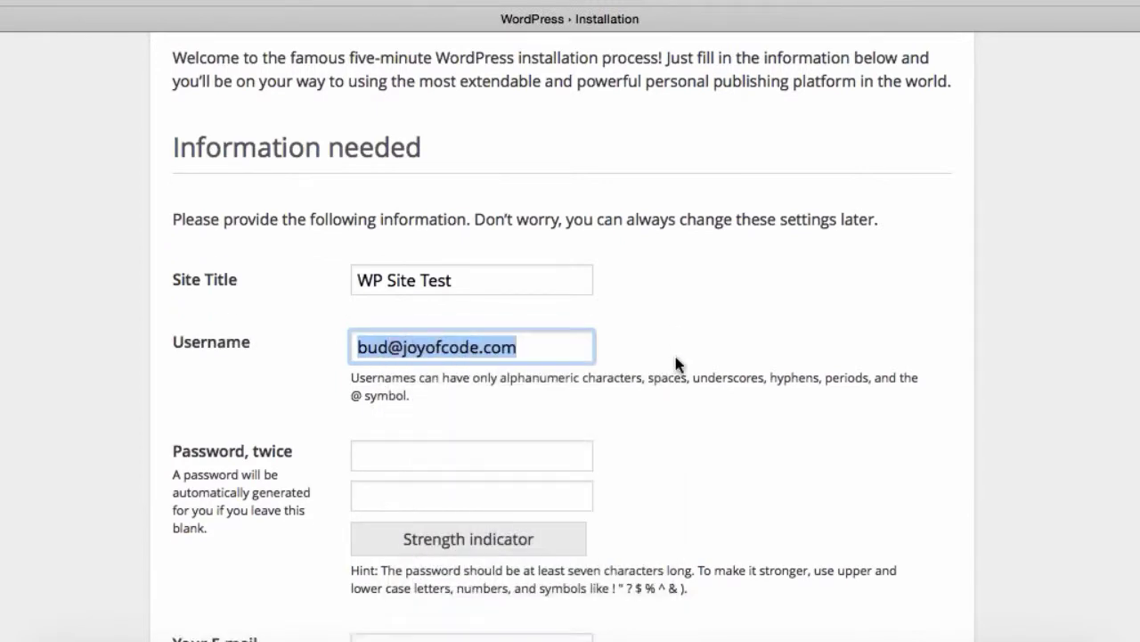
click(437, 260)
text(a)
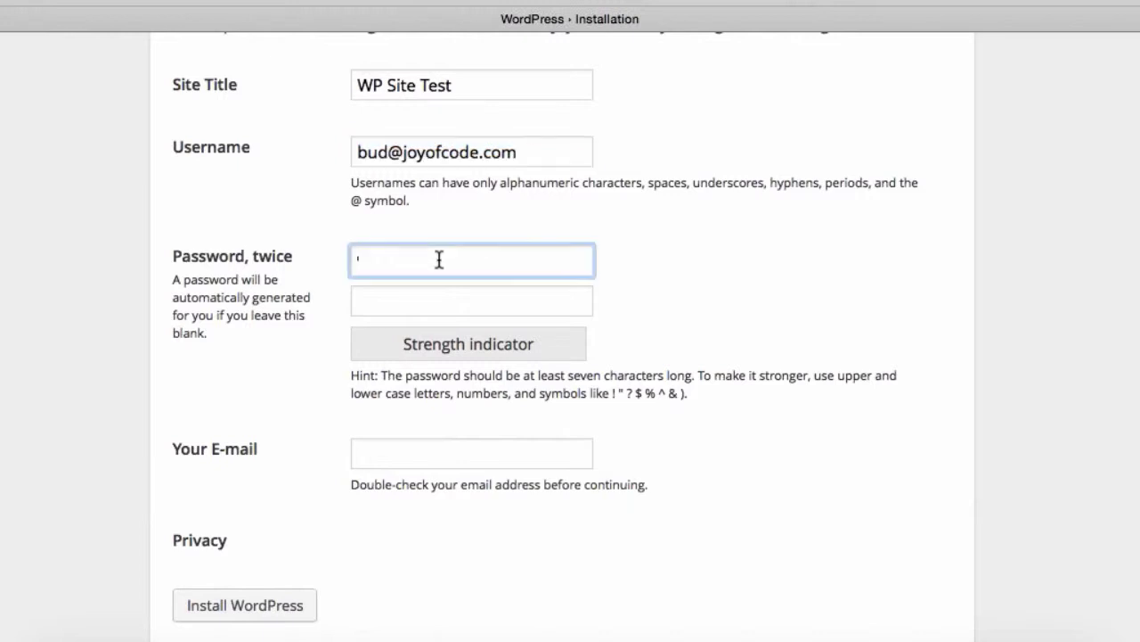
text(bcd)
text(•••••)
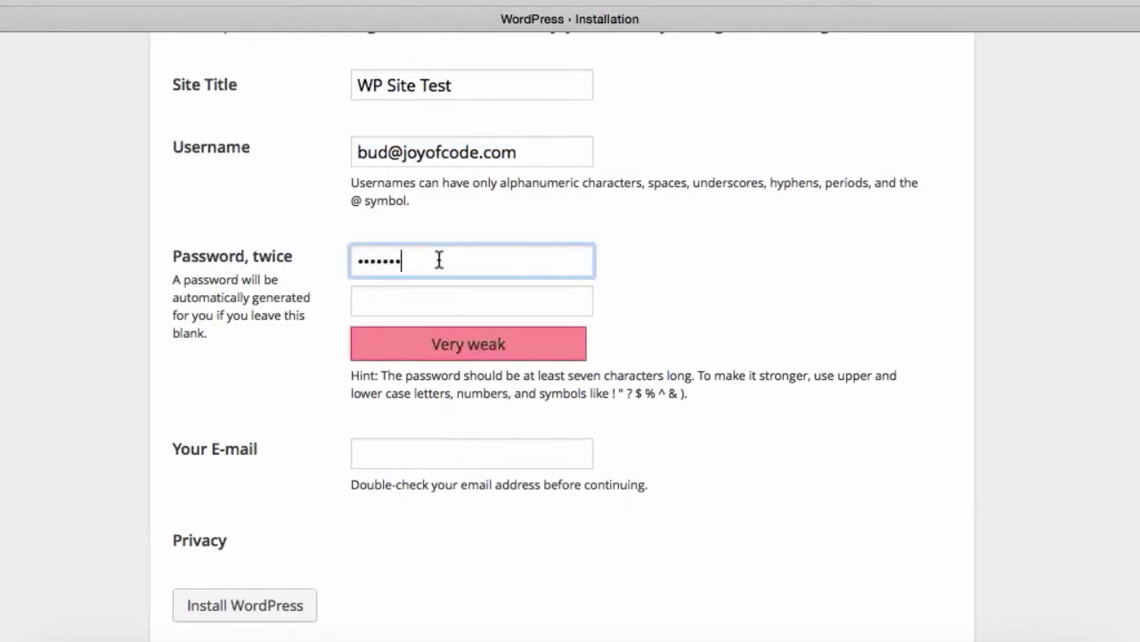
click(402, 303)
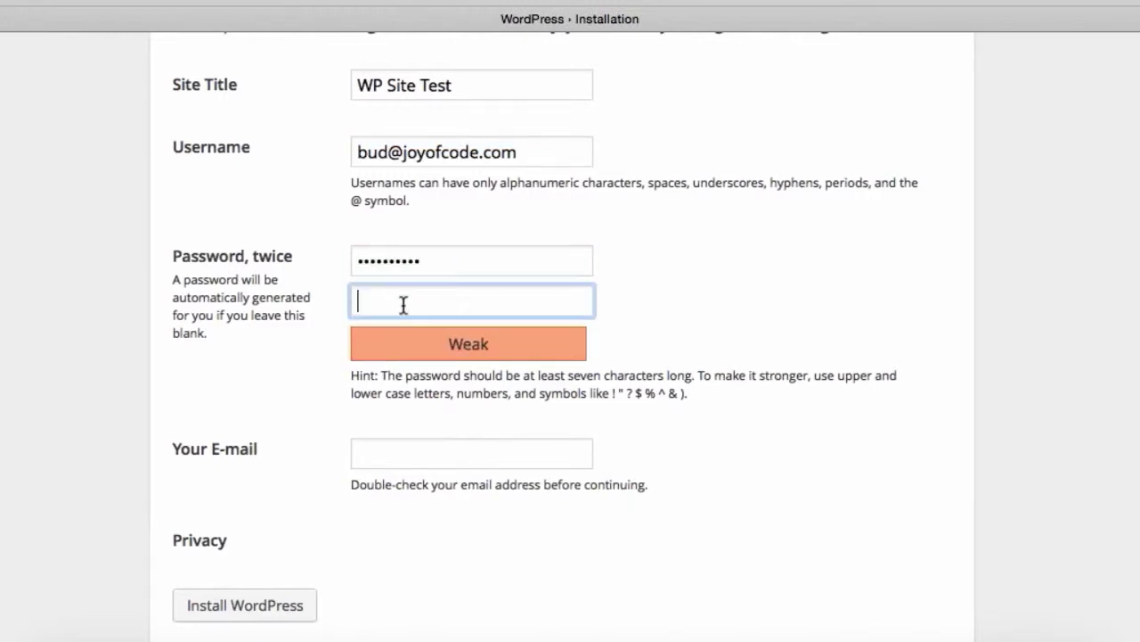
text(••••••••••)
click(438, 453)
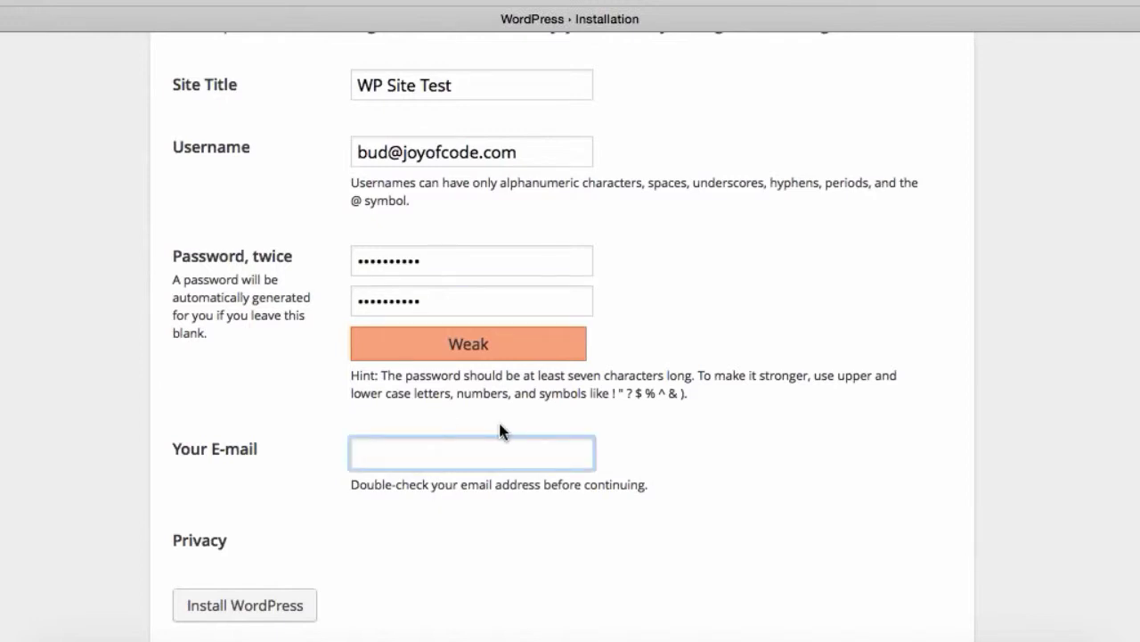
key(super+v)
scroll(502, 424, down, 1)
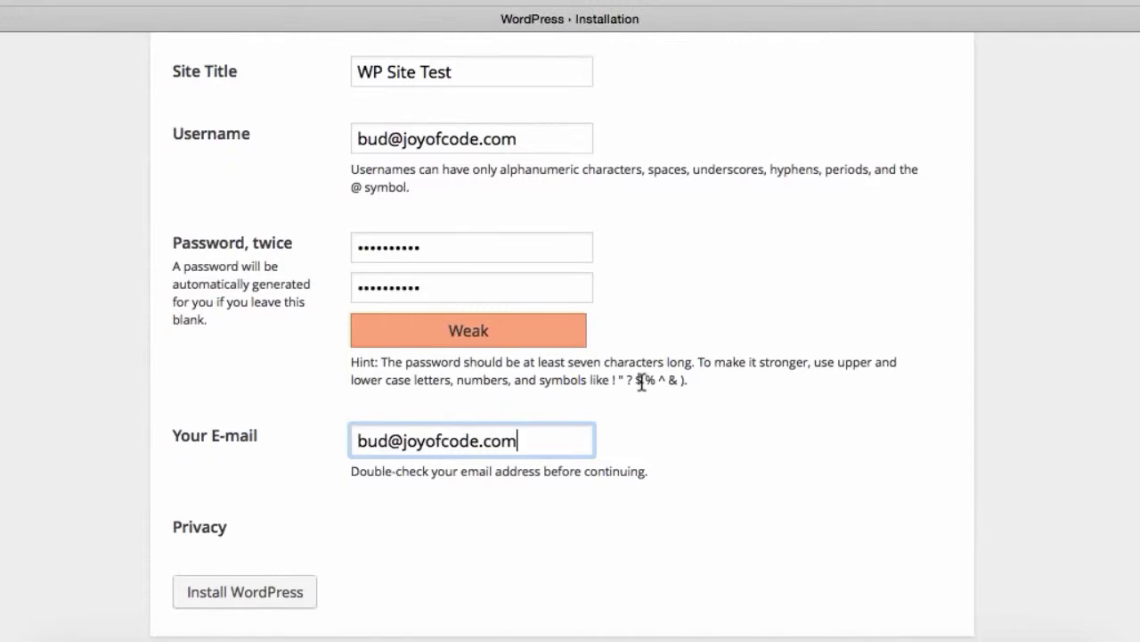
click(260, 601)
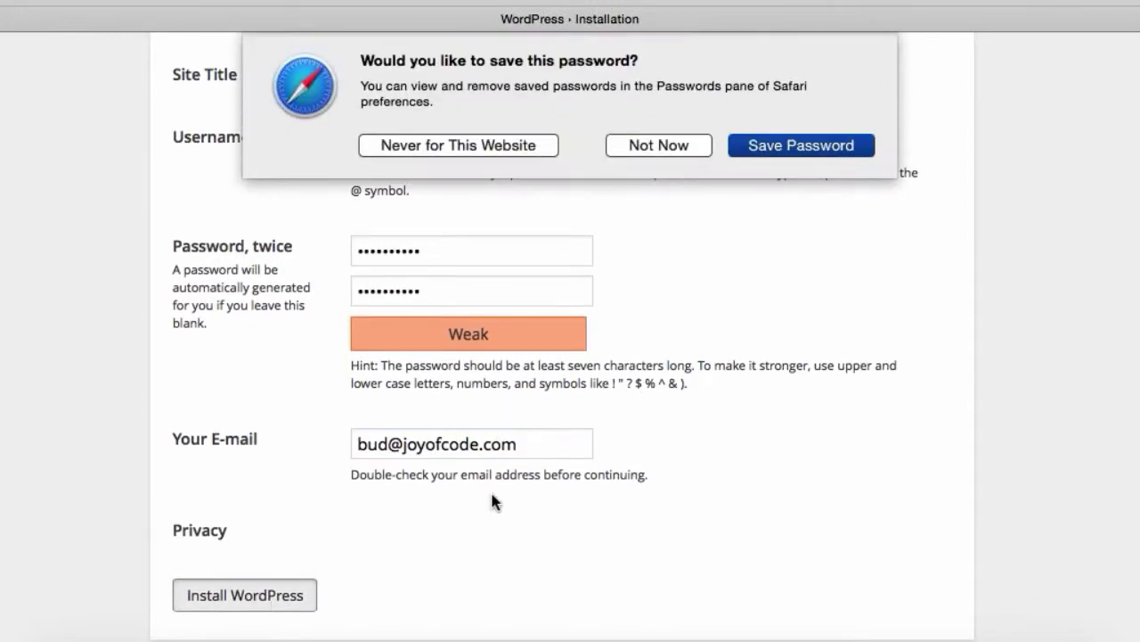
Save the password in Safari, then log in to WP Site Test with the admin username and password.
click(761, 152)
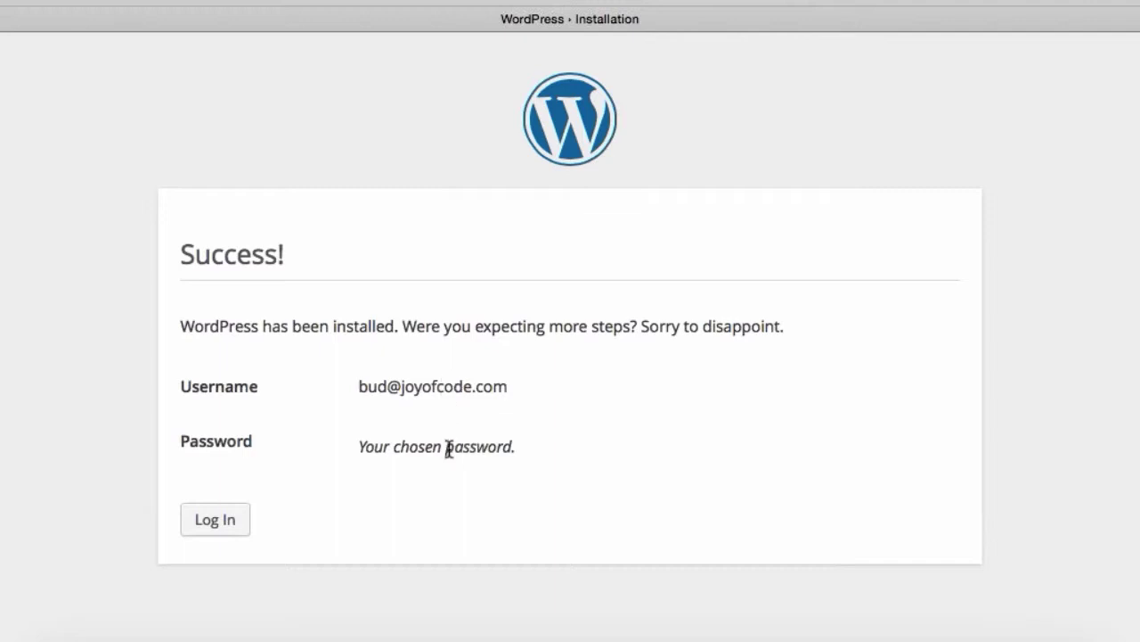
click(222, 522)
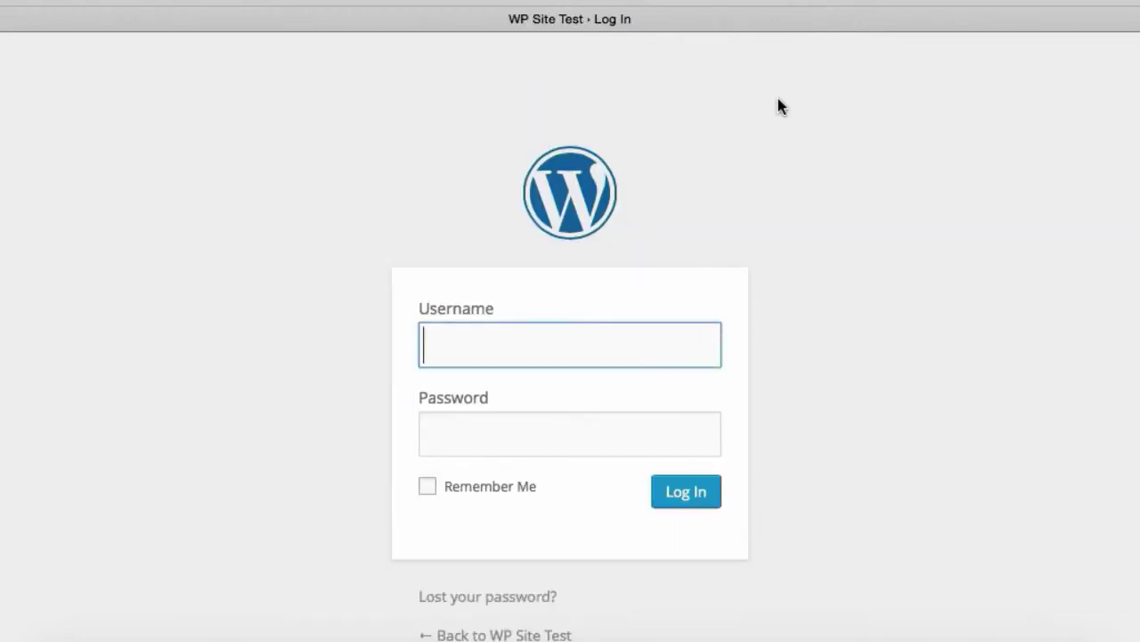
key(super+v)
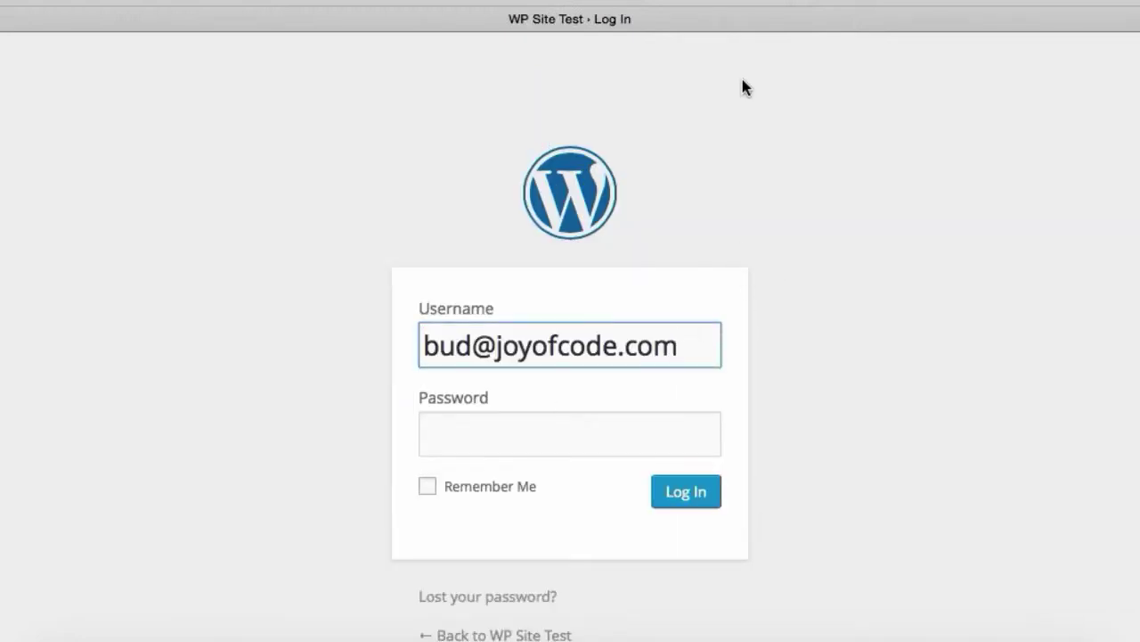
click(471, 441)
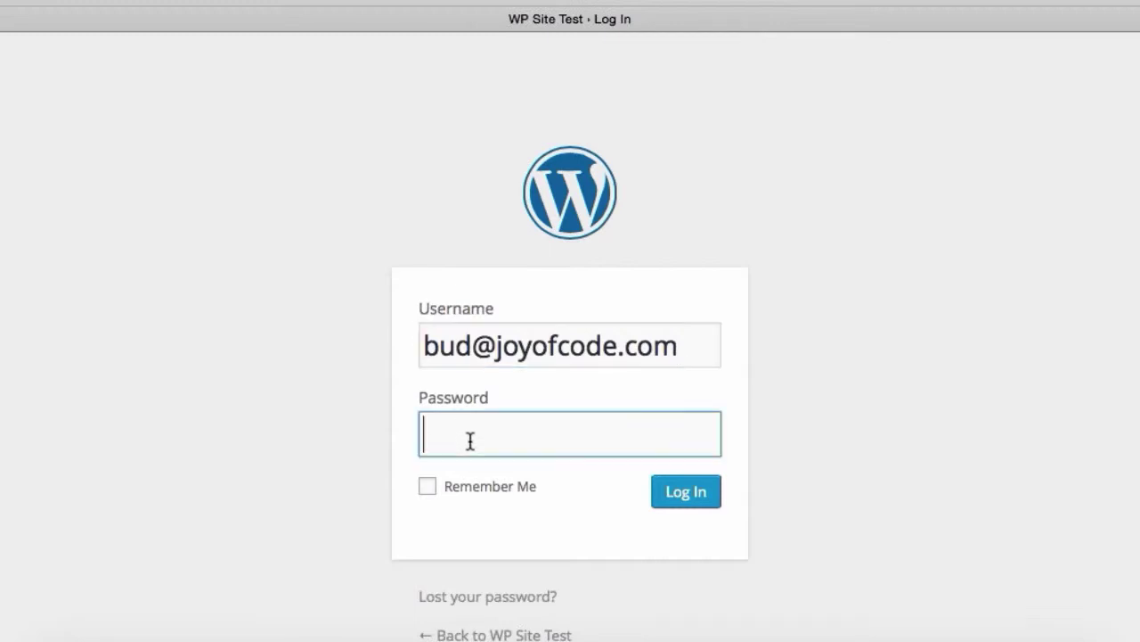
text(••••••••••)
click(701, 499)
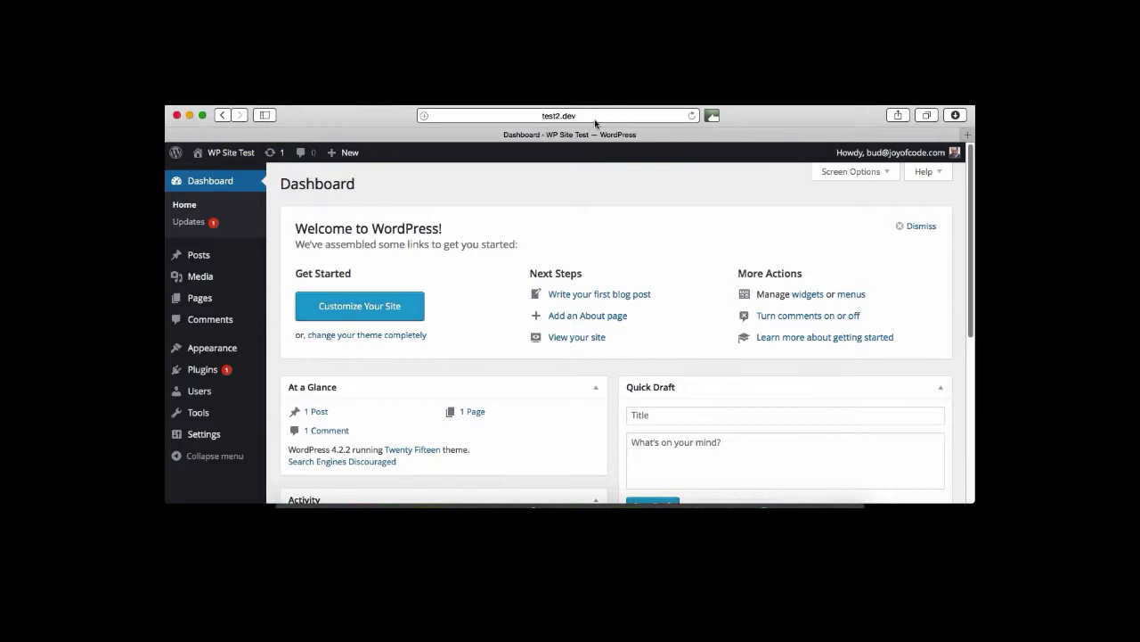
click(223, 156)
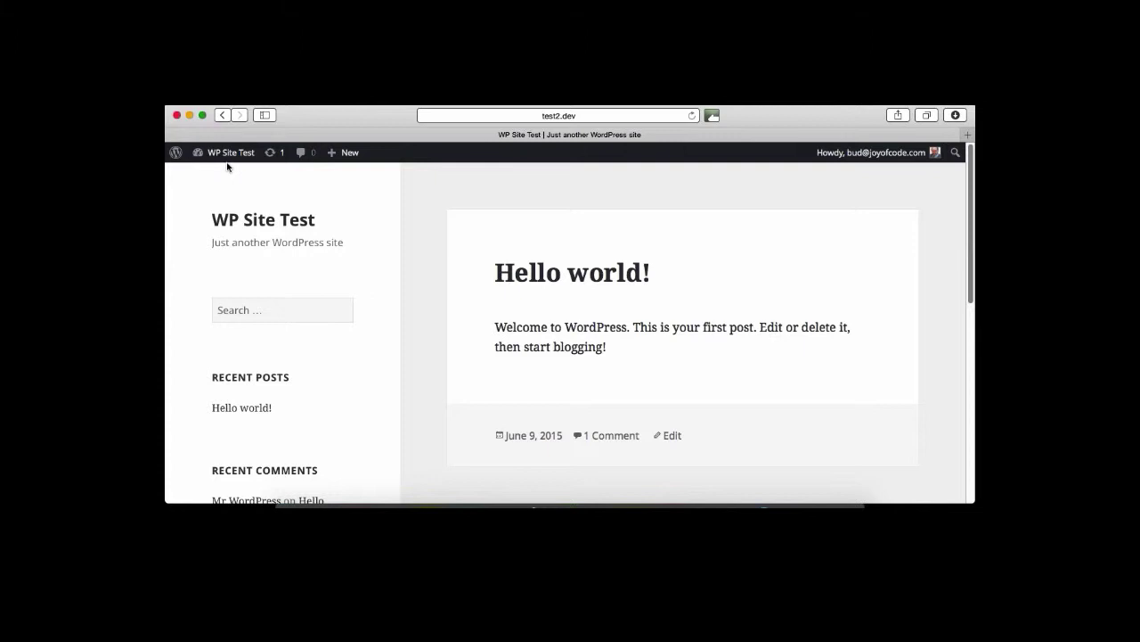
click(222, 116)
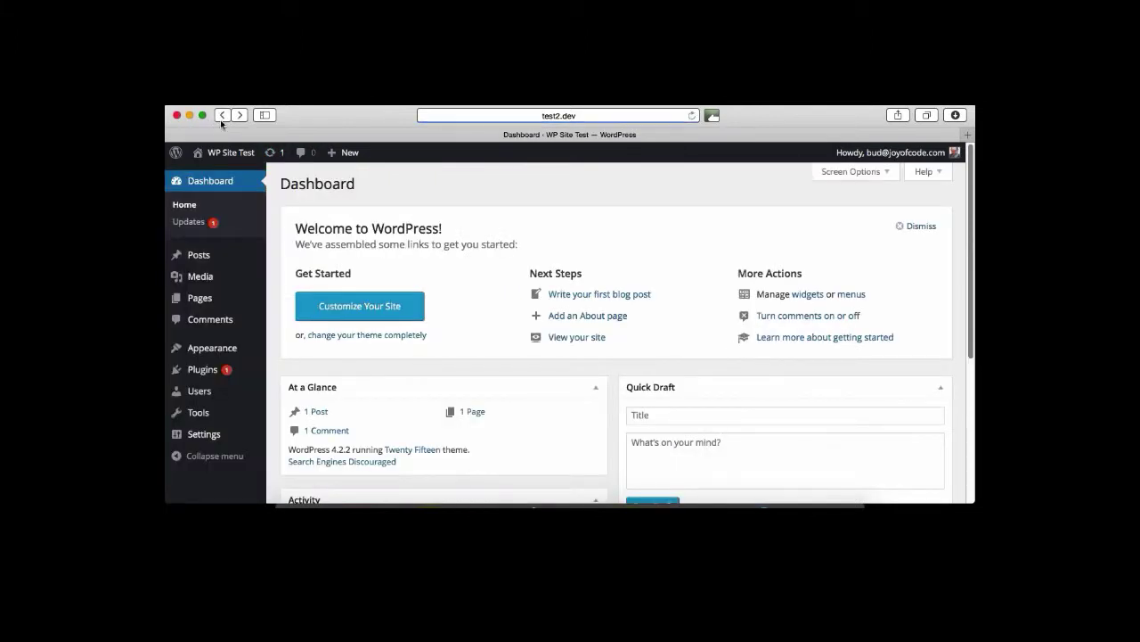
mouse_move(238, 308)
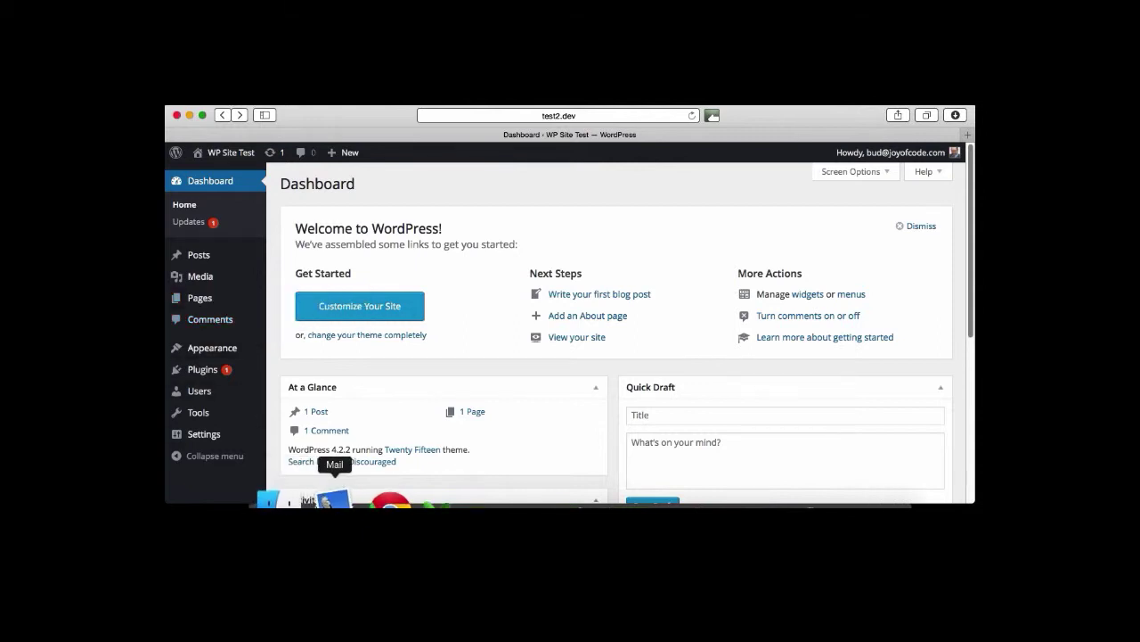
Open the test2.dev folder in Finder via Documents > Websites.
click(319, 495)
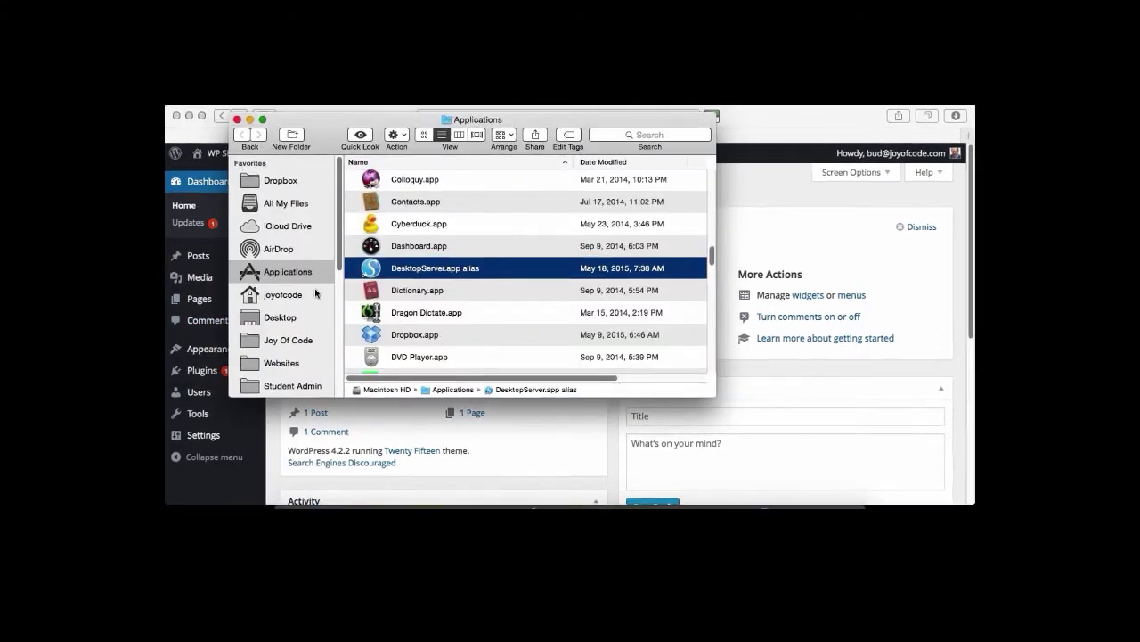
scroll(278, 323, down, 1)
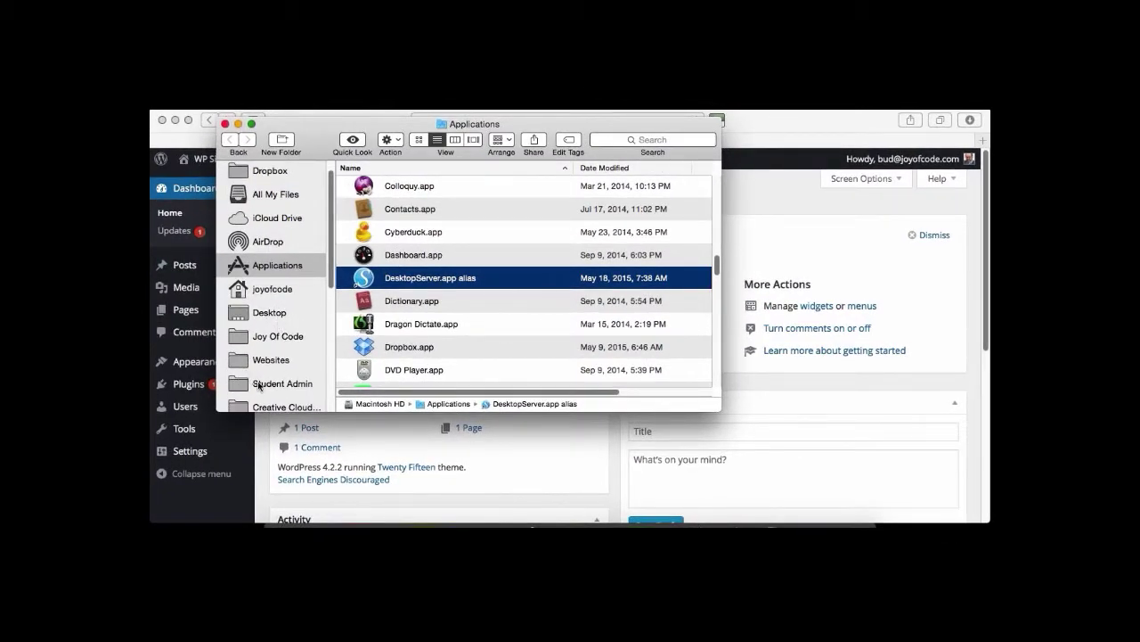
scroll(237, 354, down, 5)
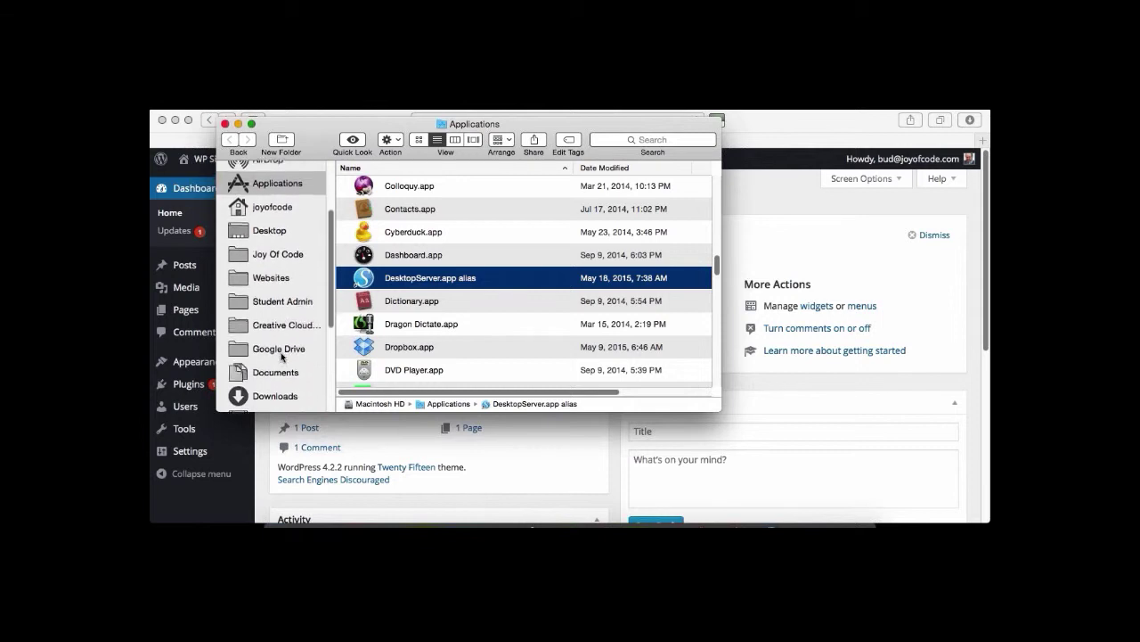
scroll(267, 361, down, 3)
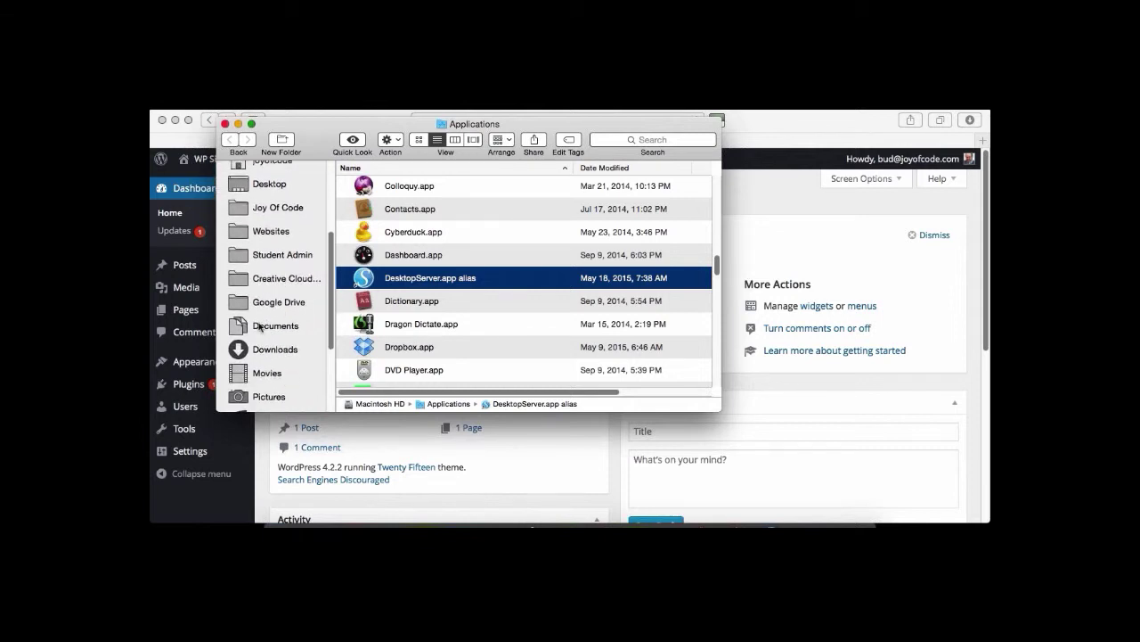
click(260, 327)
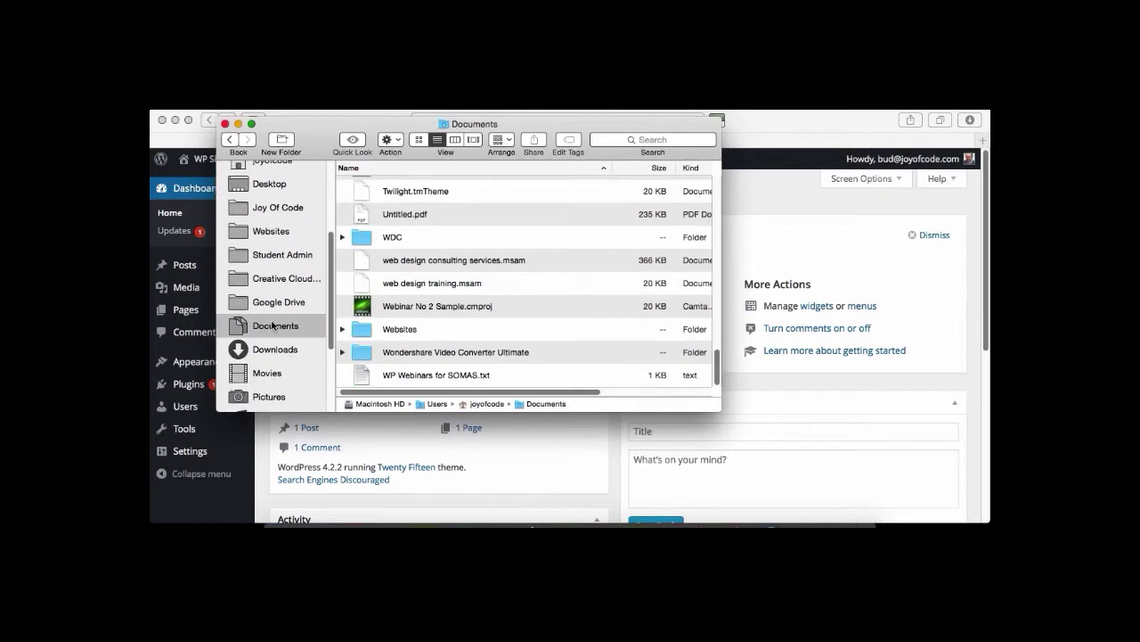
click(392, 331)
double_click(392, 329)
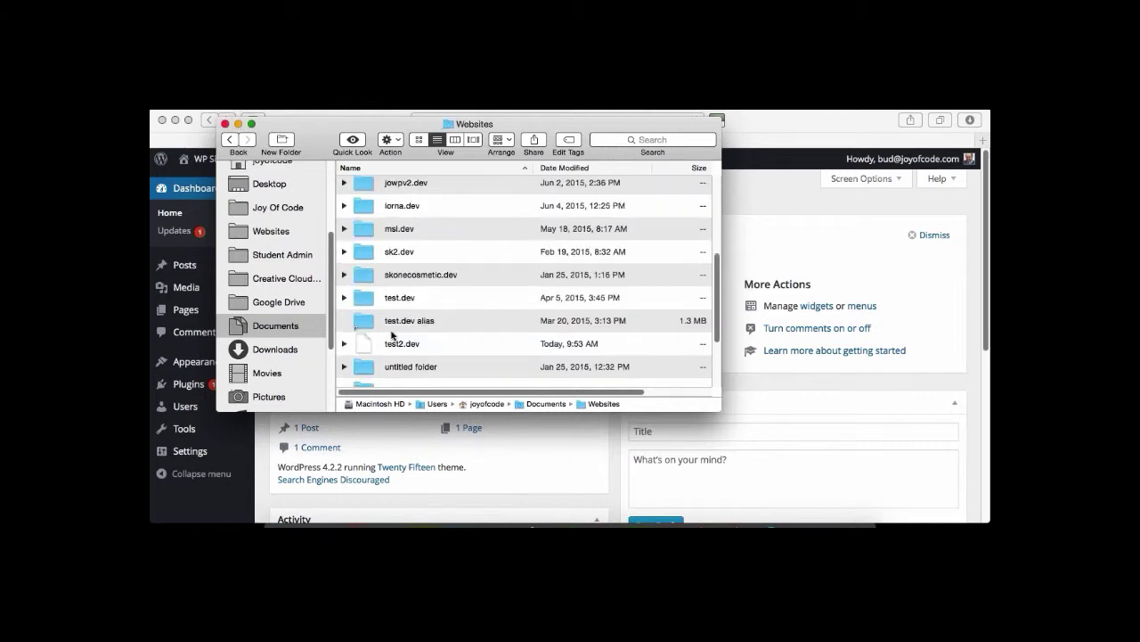
scroll(458, 322, down, 1)
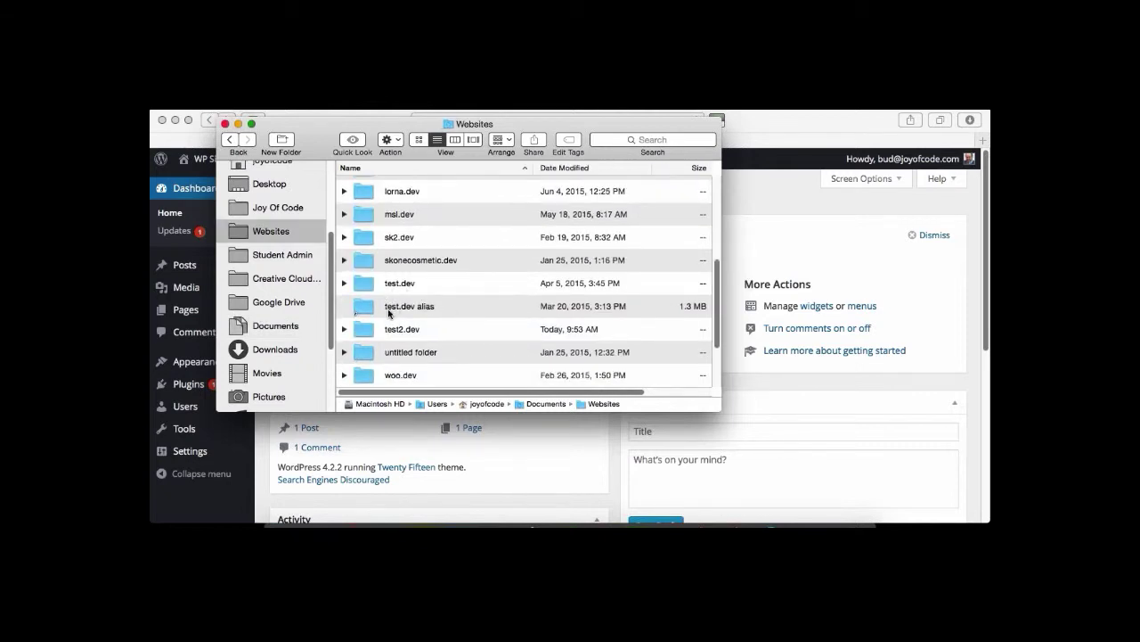
click(443, 307)
double_click(420, 326)
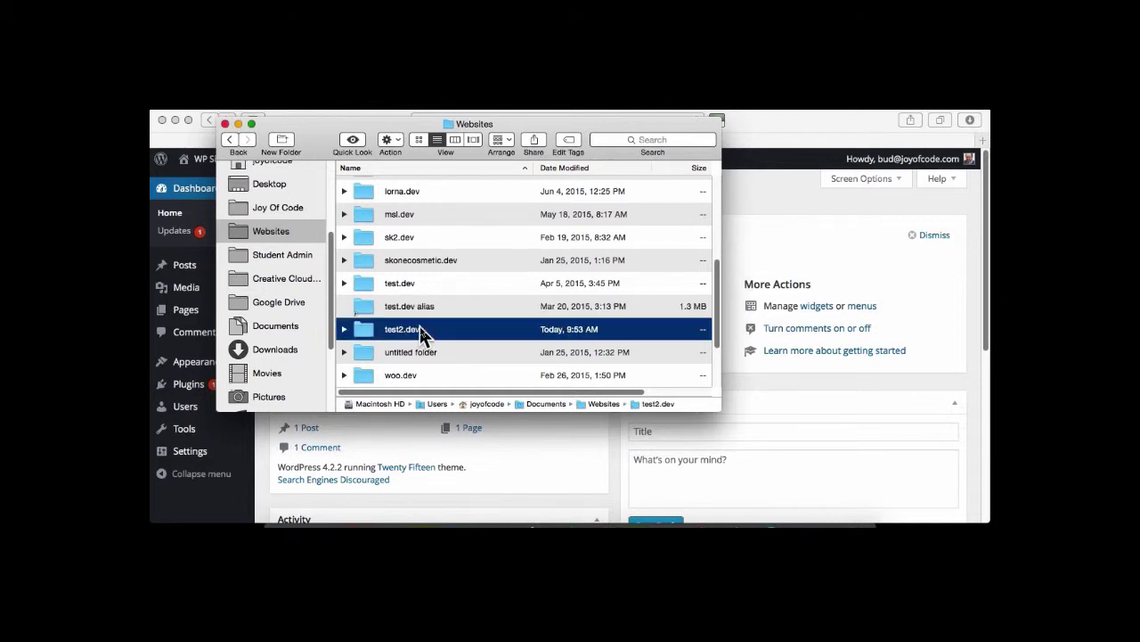
Scroll through the test2.dev WordPress files, then close the Finder window.
scroll(482, 281, up, 2)
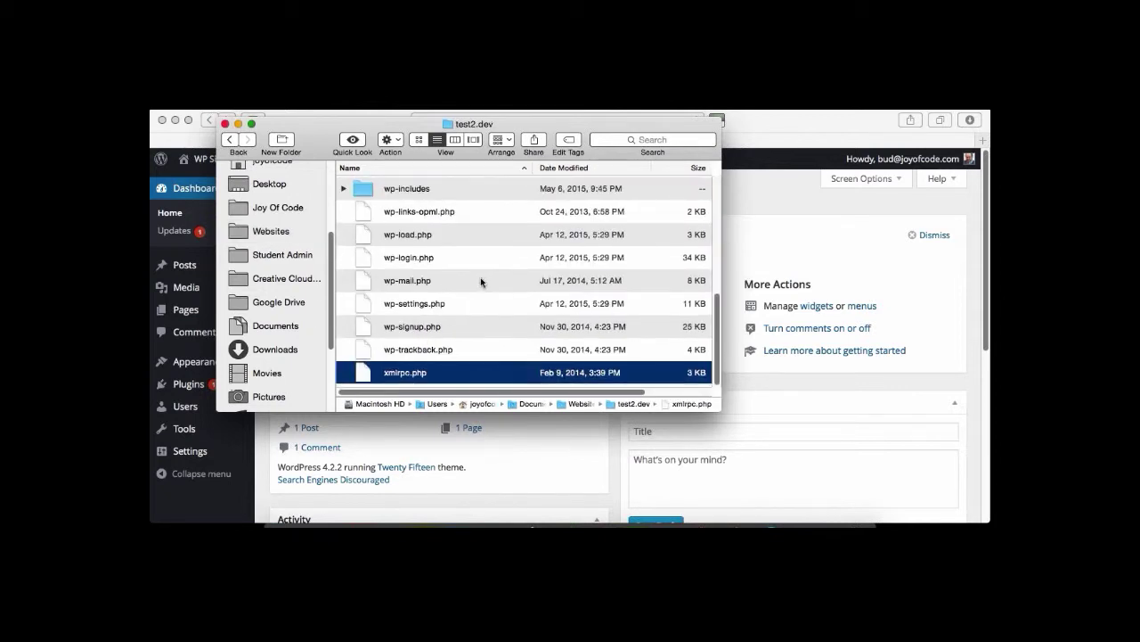
scroll(481, 282, up, 10)
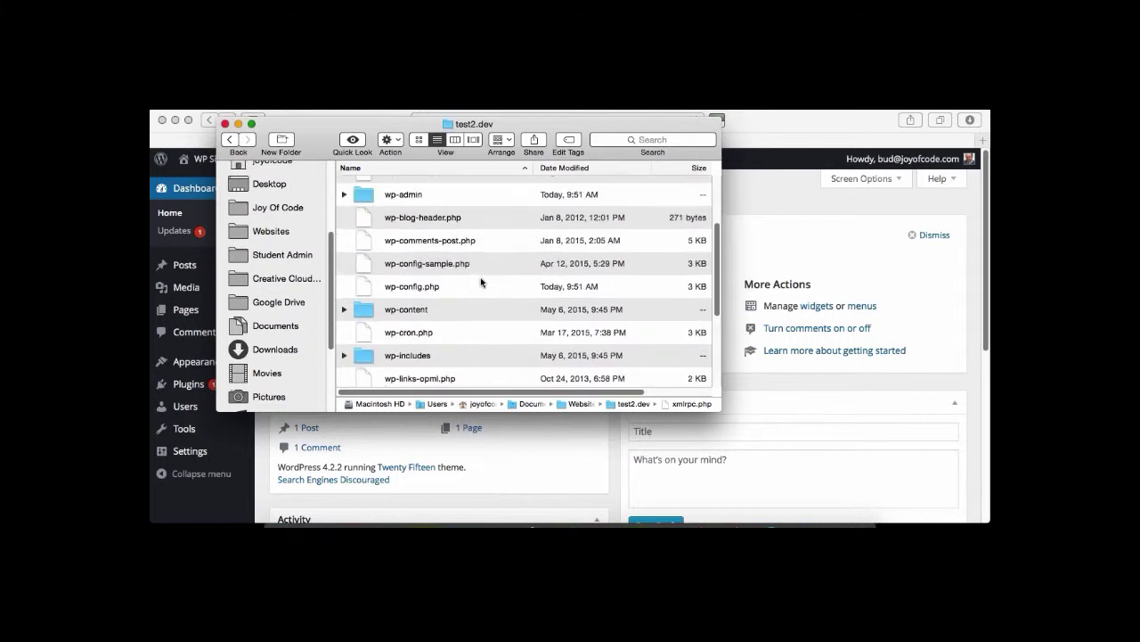
scroll(481, 282, down, 2)
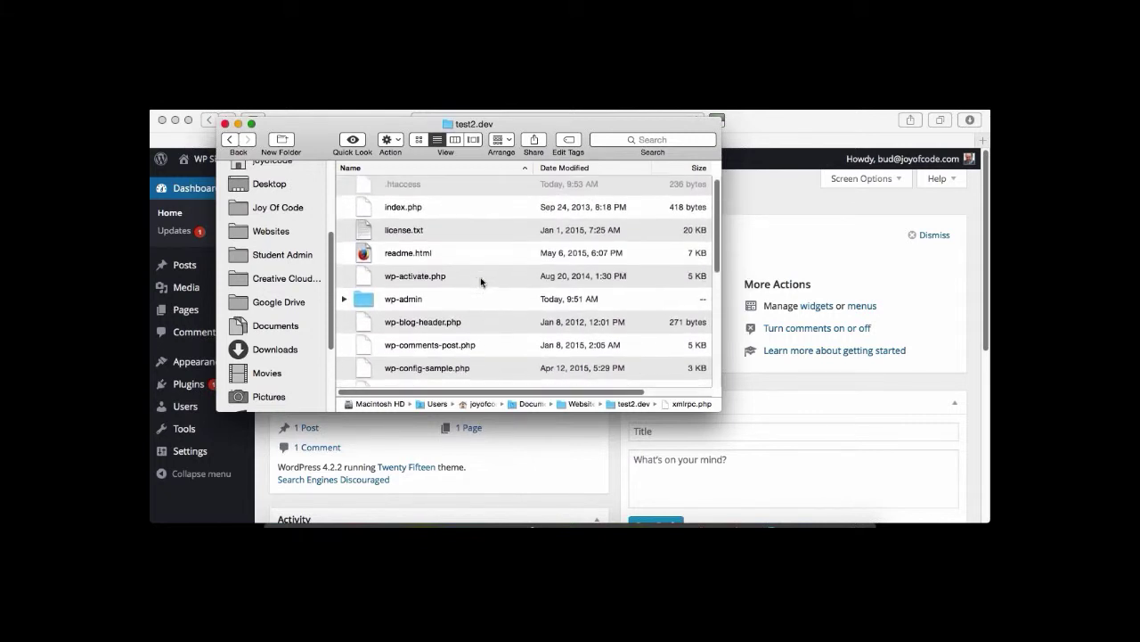
scroll(481, 281, down, 2)
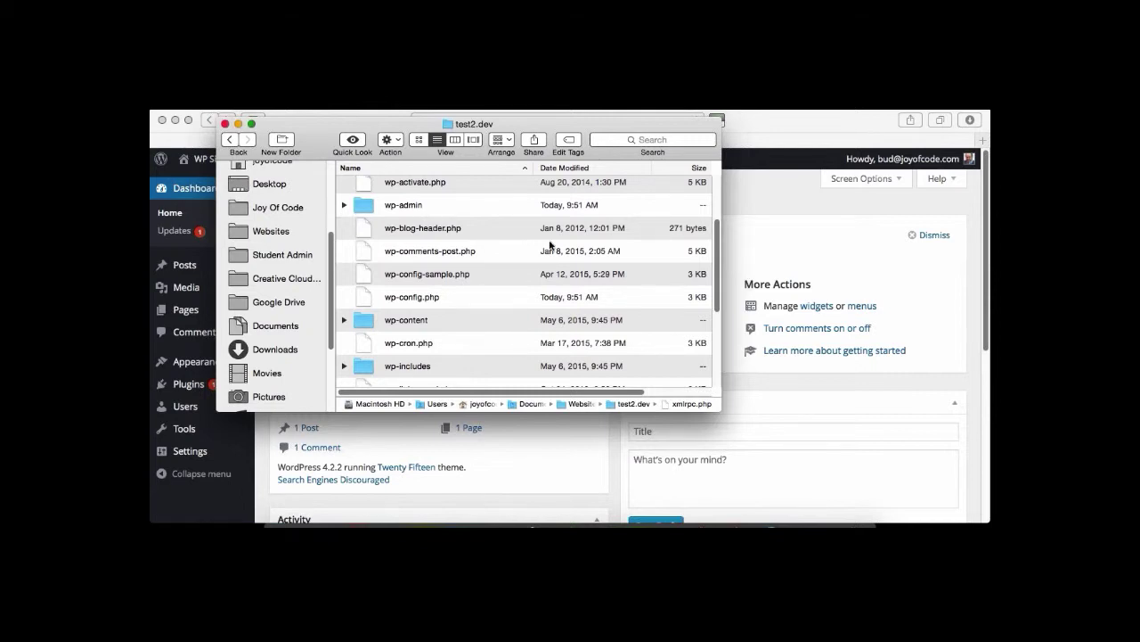
scroll(550, 245, down, 2)
scroll(550, 245, down, 2)
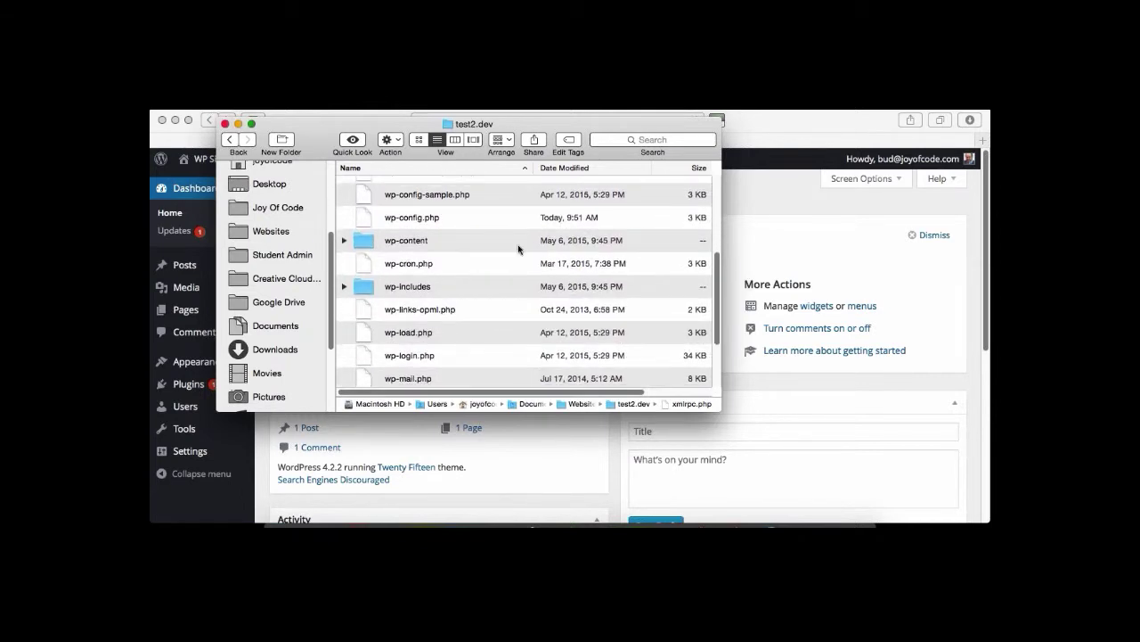
scroll(517, 244, down, 4)
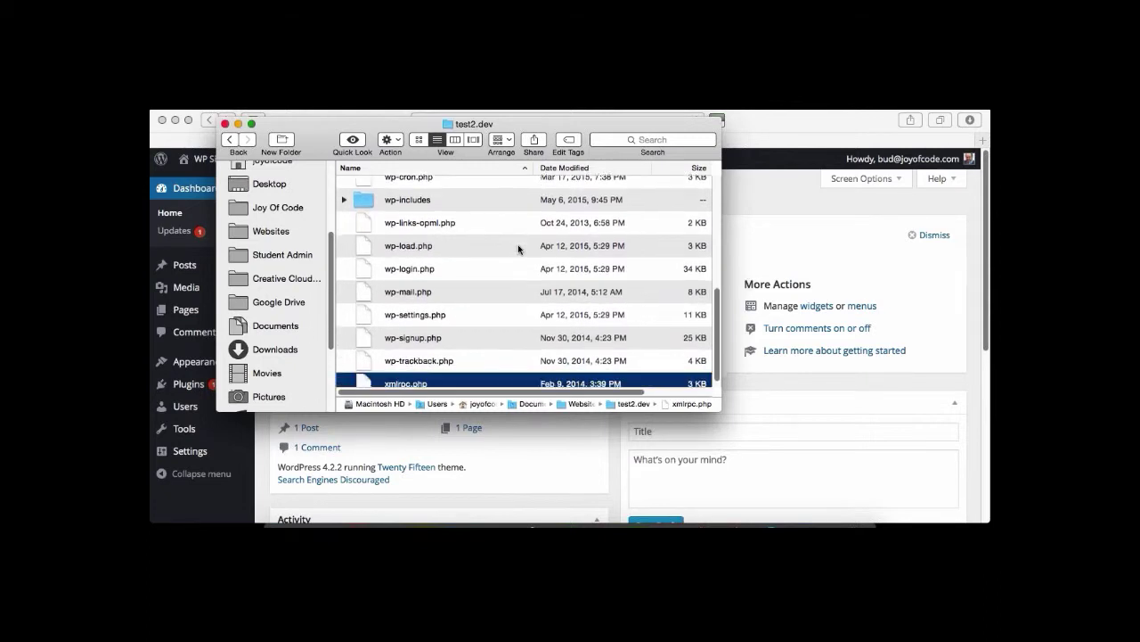
scroll(517, 245, up, 2)
scroll(518, 244, up, 5)
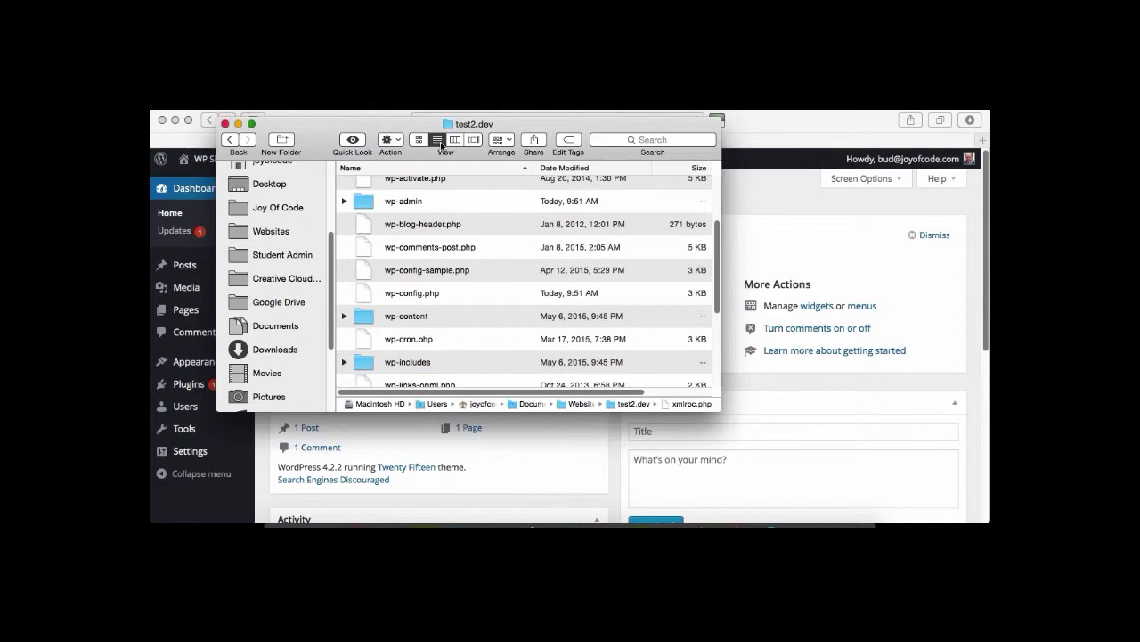
click(228, 126)
Load localhost in Chrome and scroll to test2.dev at the bottom of Development Websites.
click(350, 522)
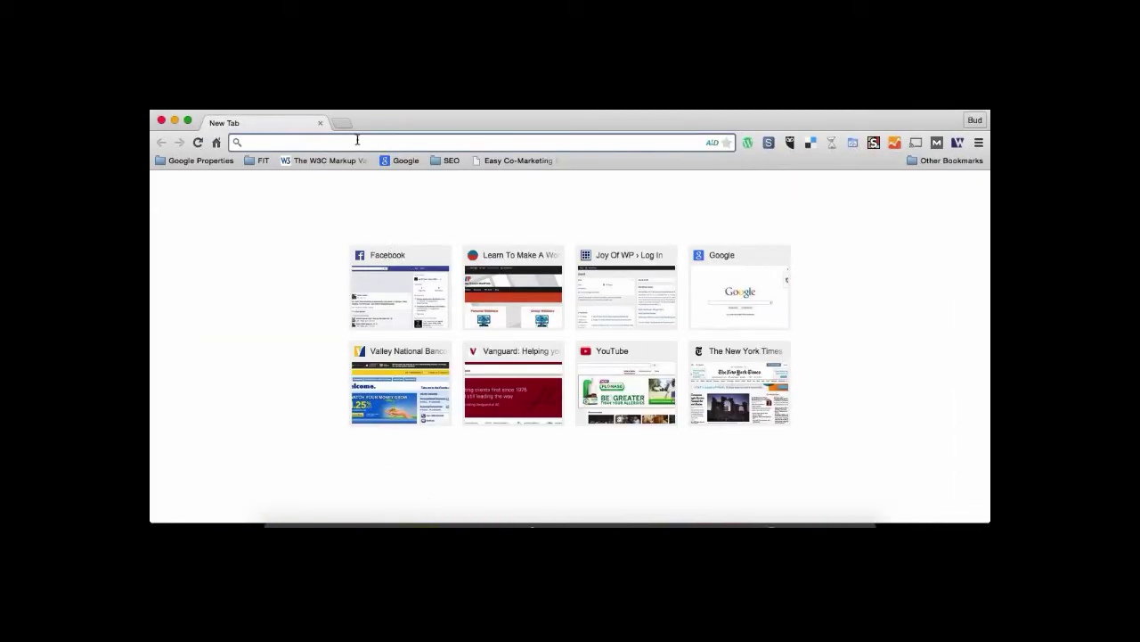
text(localhost)
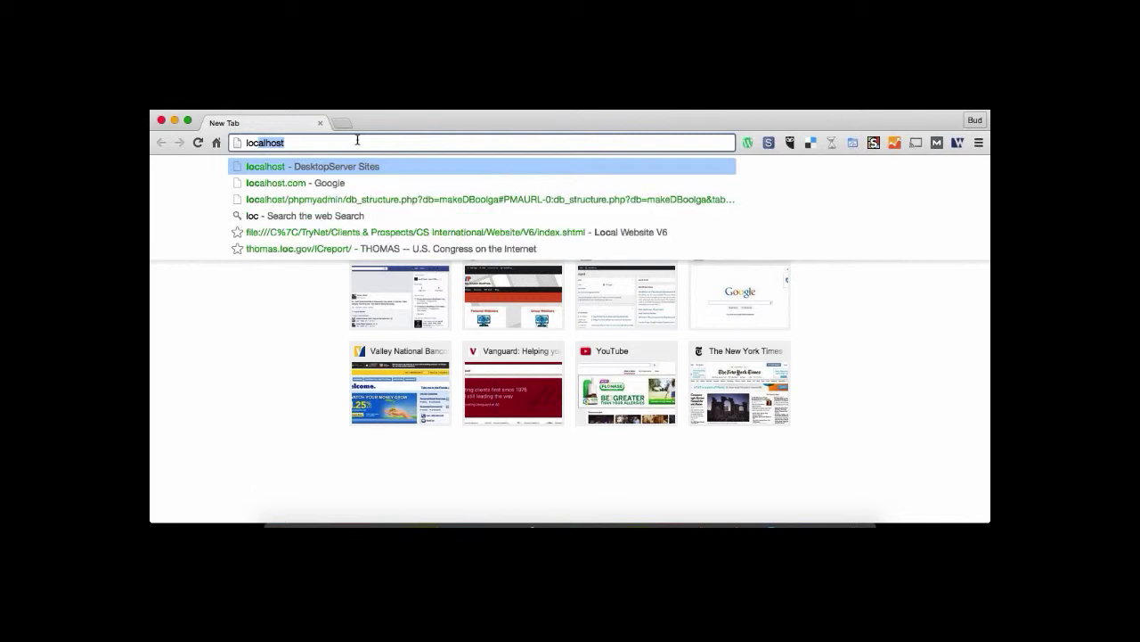
key(Return)
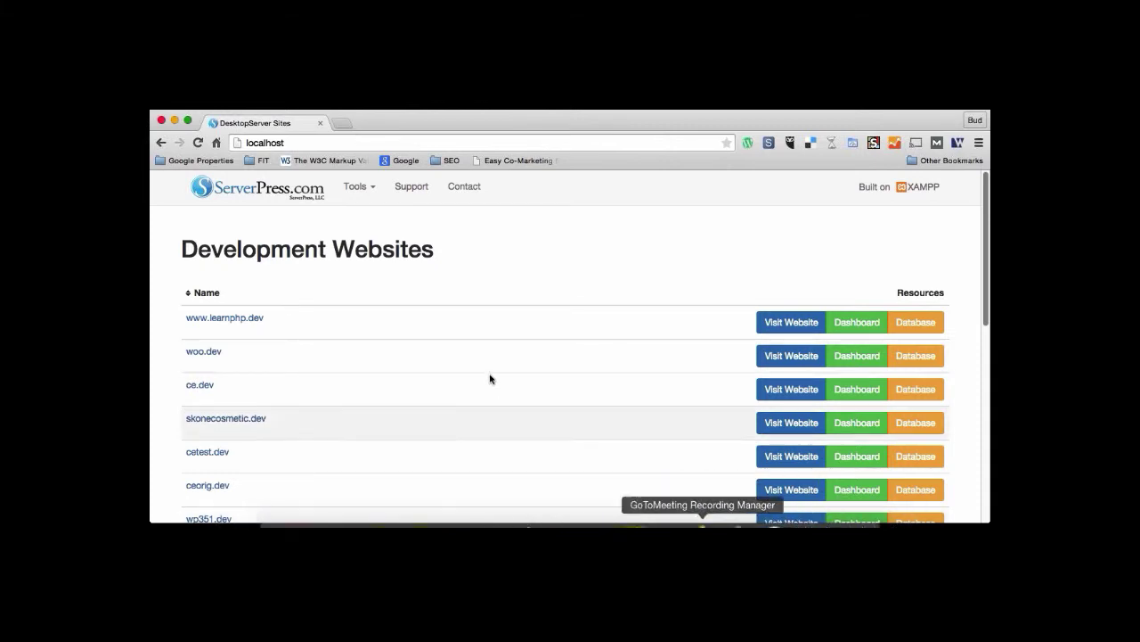
scroll(484, 361, down, 2)
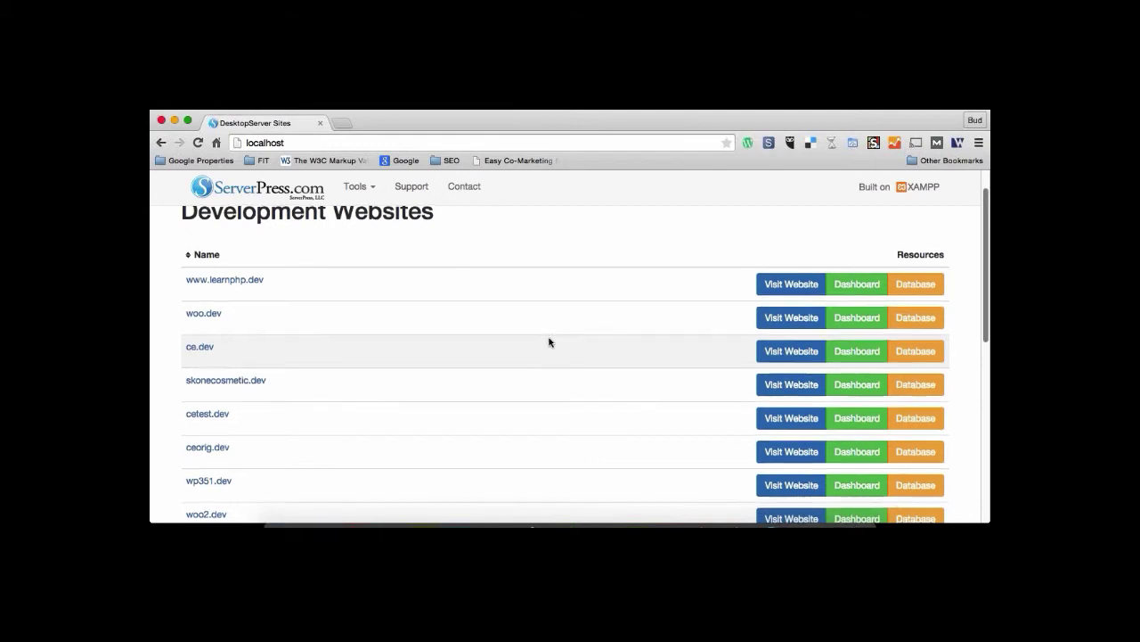
scroll(553, 343, down, 2)
scroll(536, 331, down, 7)
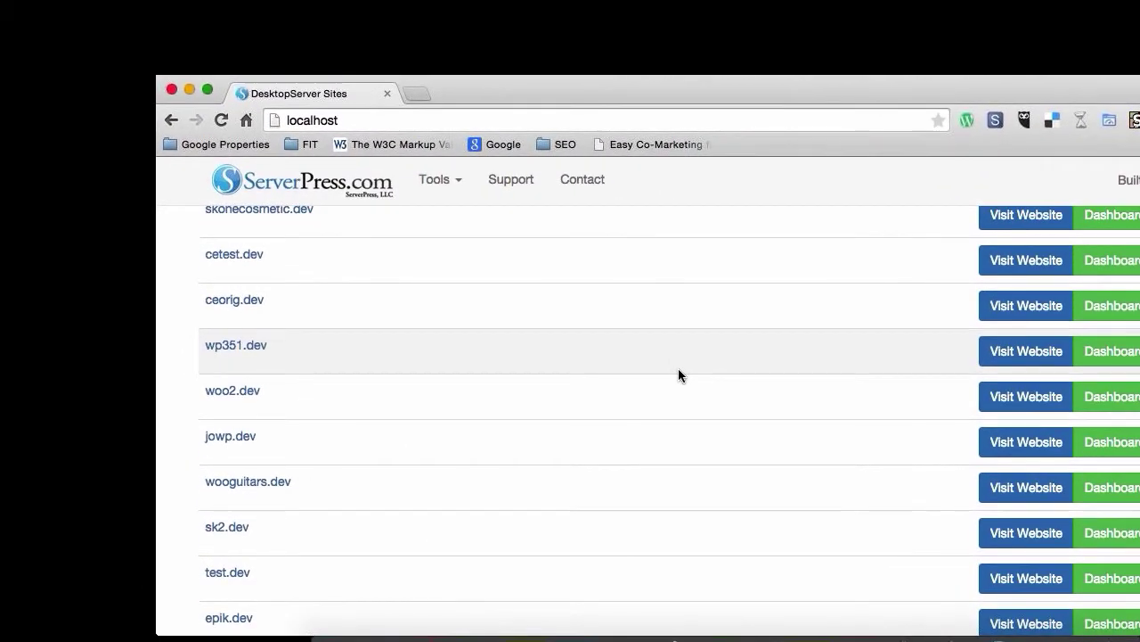
scroll(679, 369, down, 3)
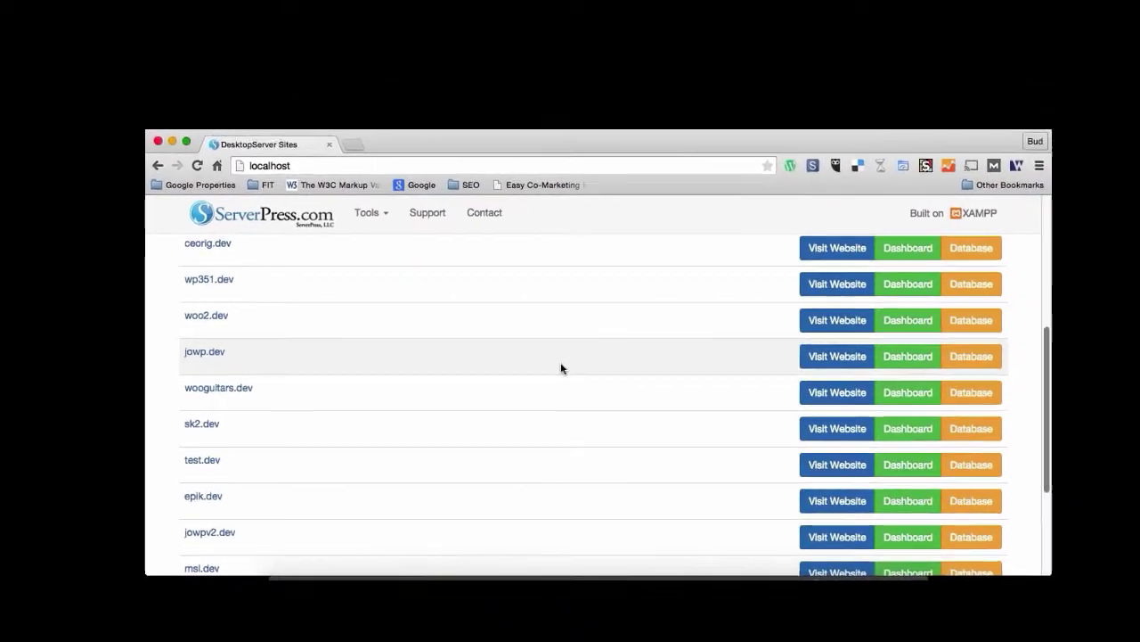
scroll(561, 368, down, 5)
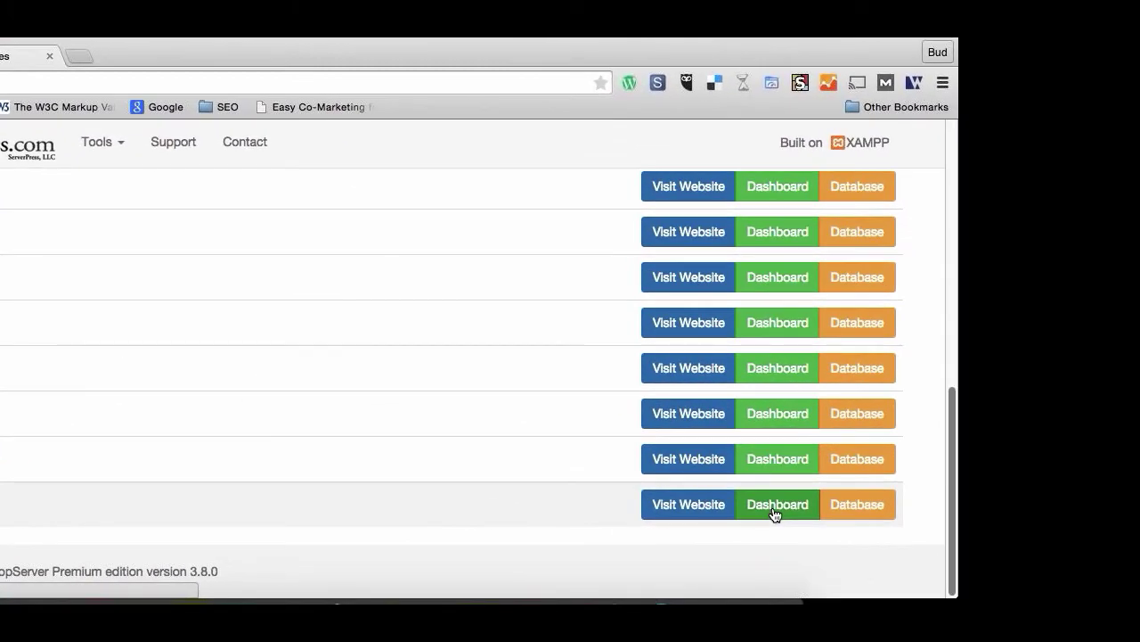
Open test2.dev's database test2DBgdmpx in phpMyAdmin, then return to the DesktopServer Sites tab.
click(861, 510)
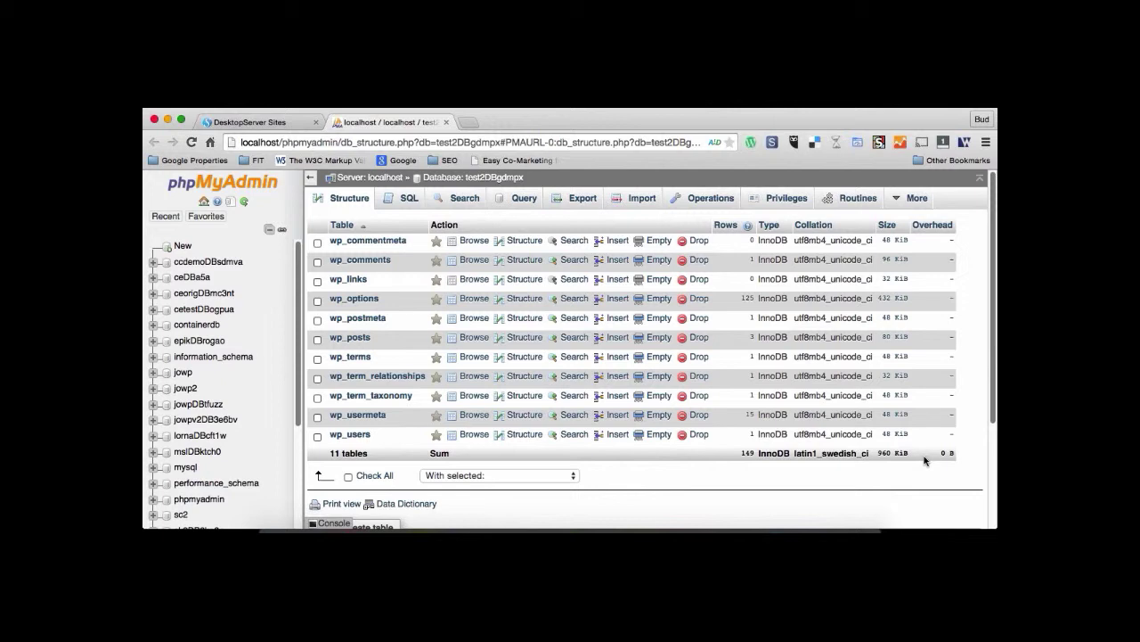
click(252, 122)
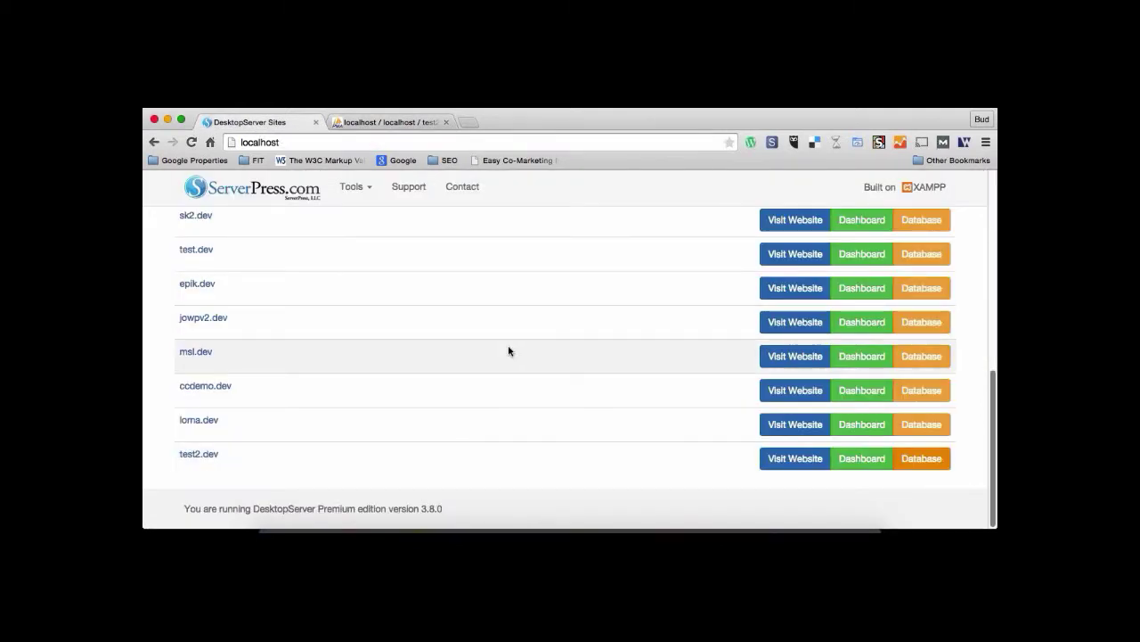
scroll(509, 352, up, 5)
scroll(510, 351, up, 6)
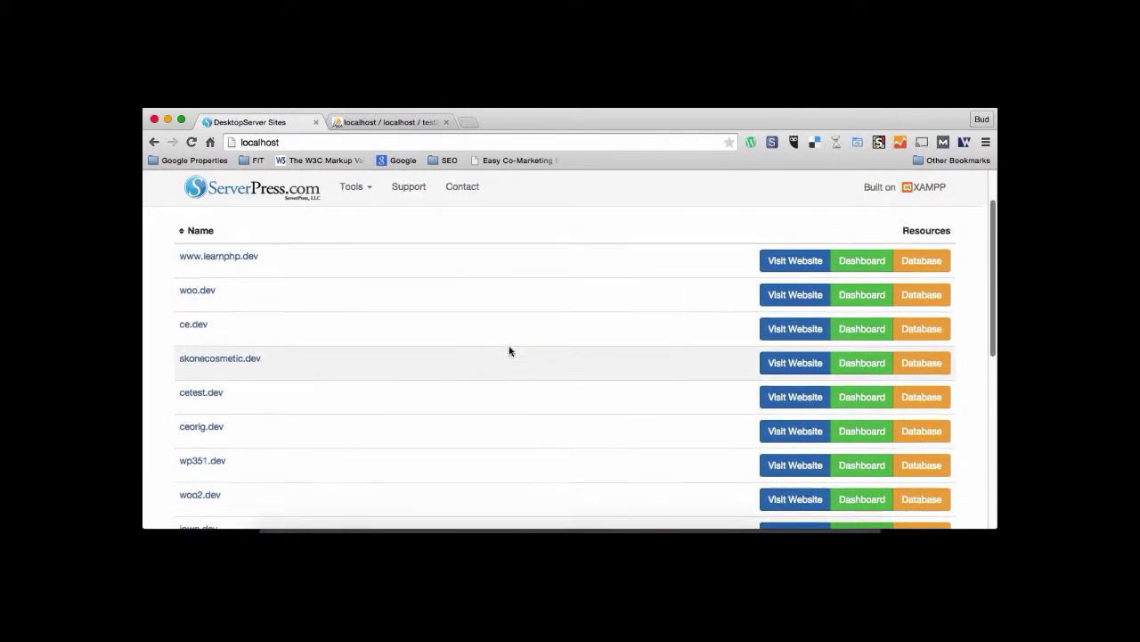
scroll(510, 351, down, 3)
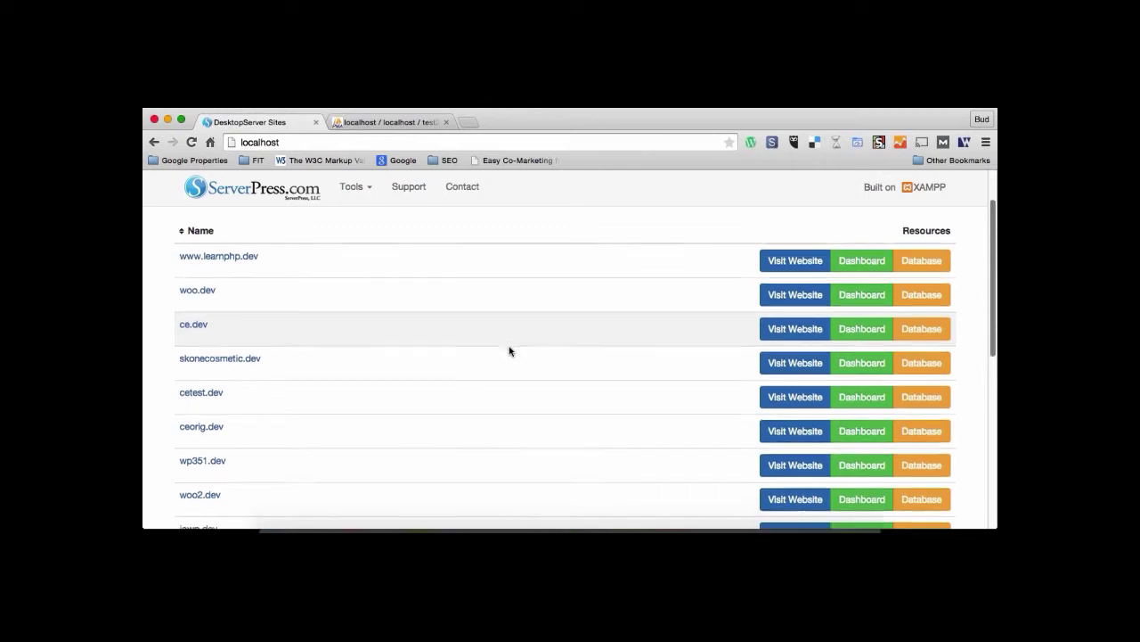
scroll(510, 351, down, 1)
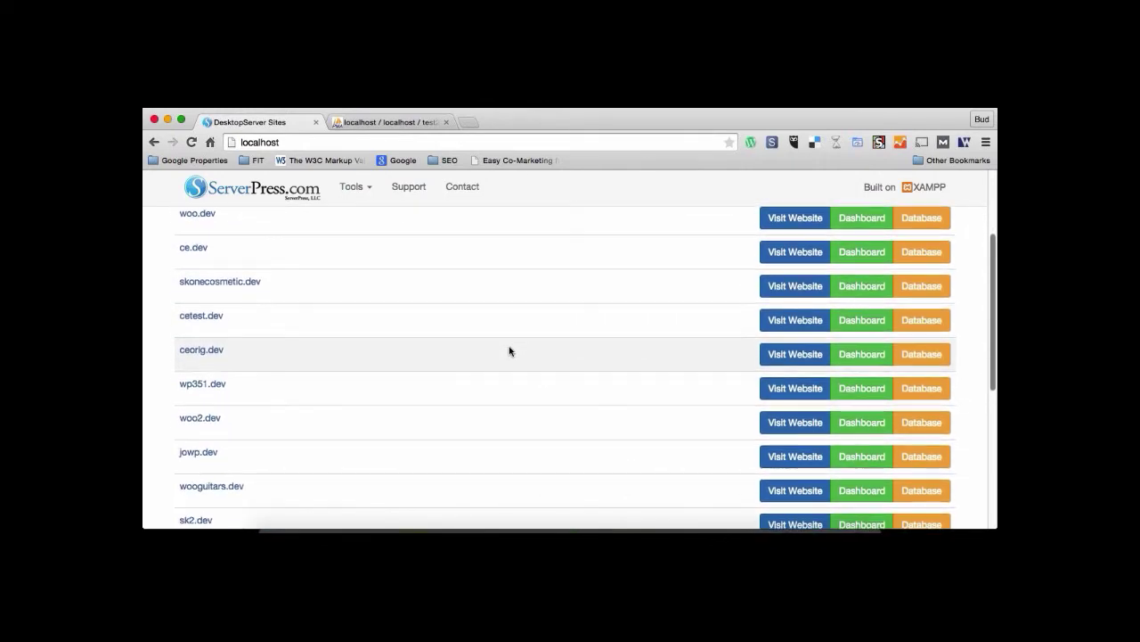